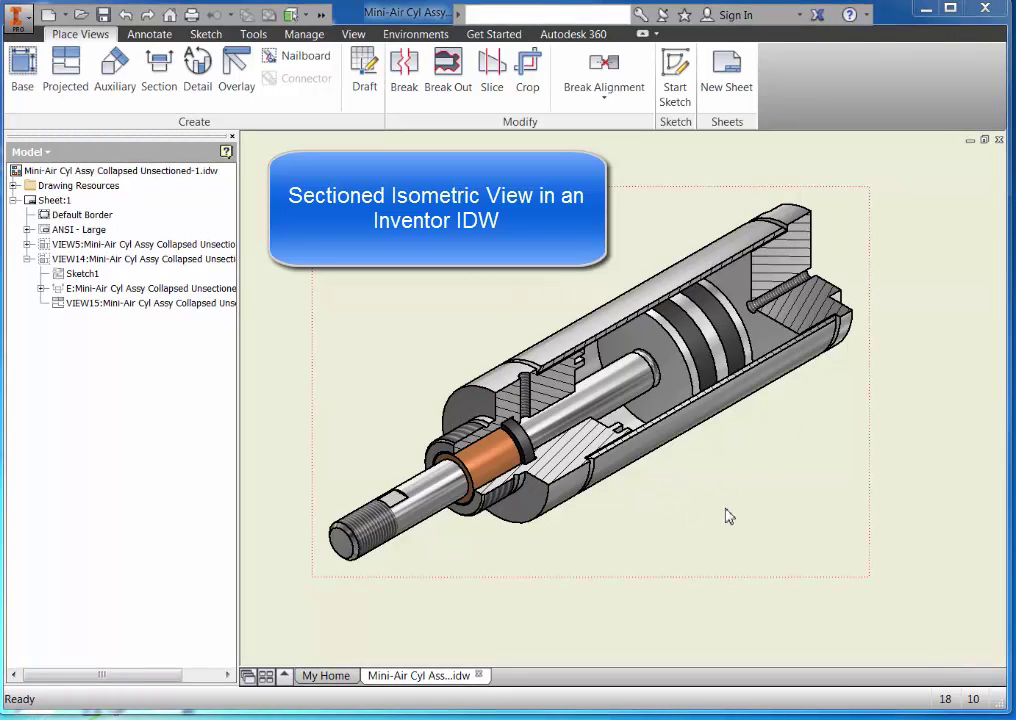
- Delete the sectioned isometric view VIEW17 and pan the sheet to show the empty border
key("Delete")
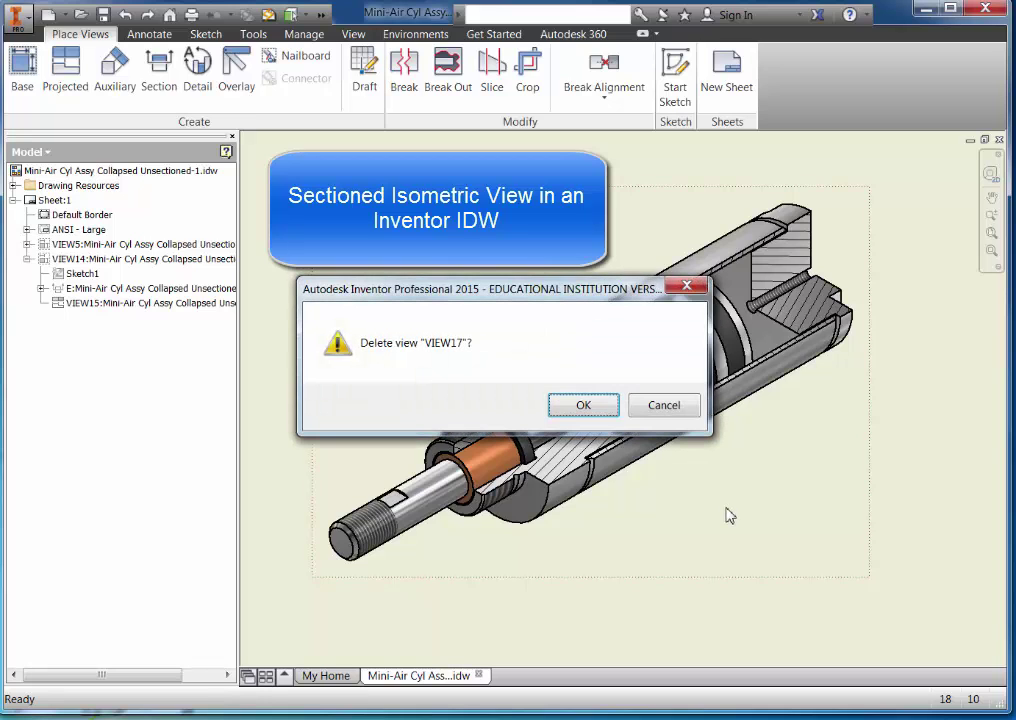
left_click(568, 404)
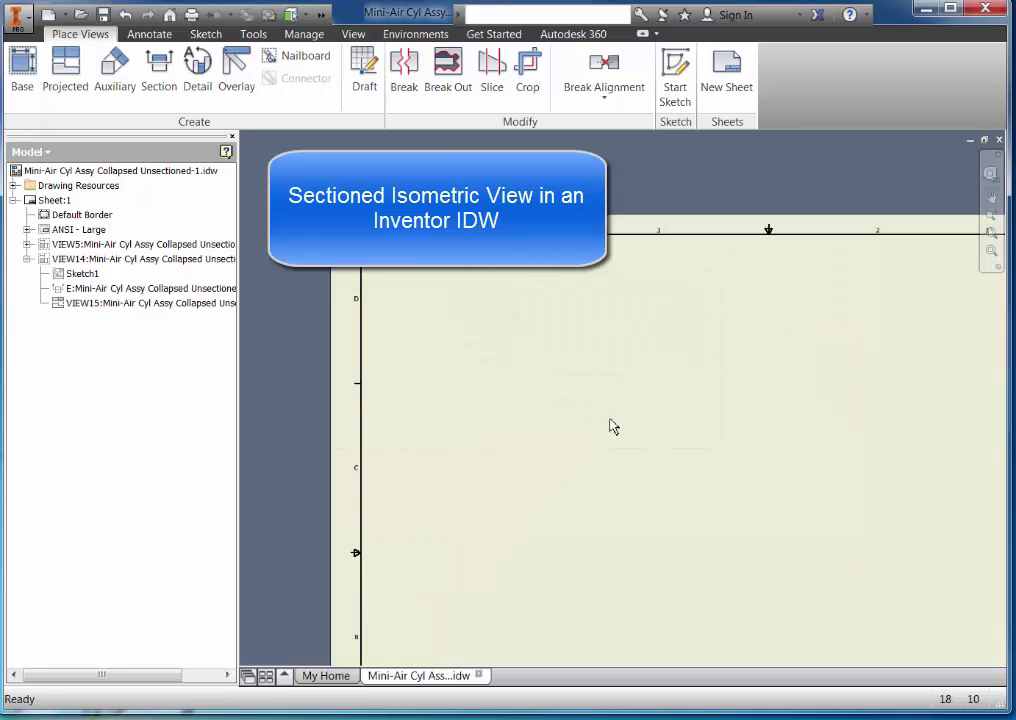
key("F2")
left_click_drag(705, 460, 567, 356)
key("Escape")
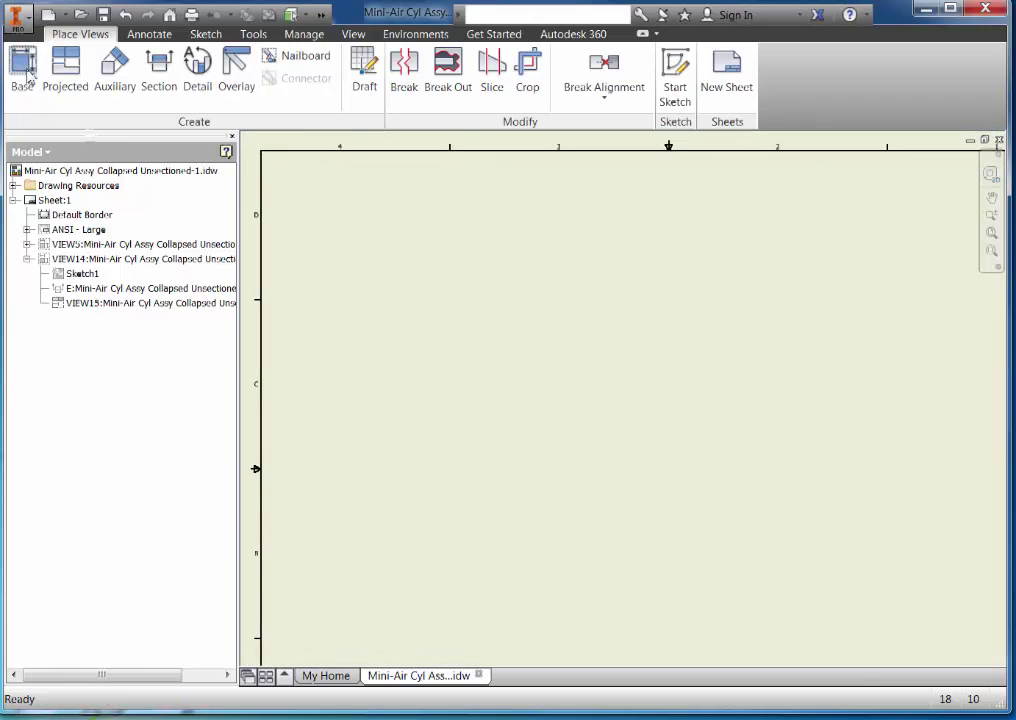
- Place a Left base view of Mini-Air Cyl Assy Collapsed Unsectioned.iam near the sheet's lower left
left_click(20, 68)
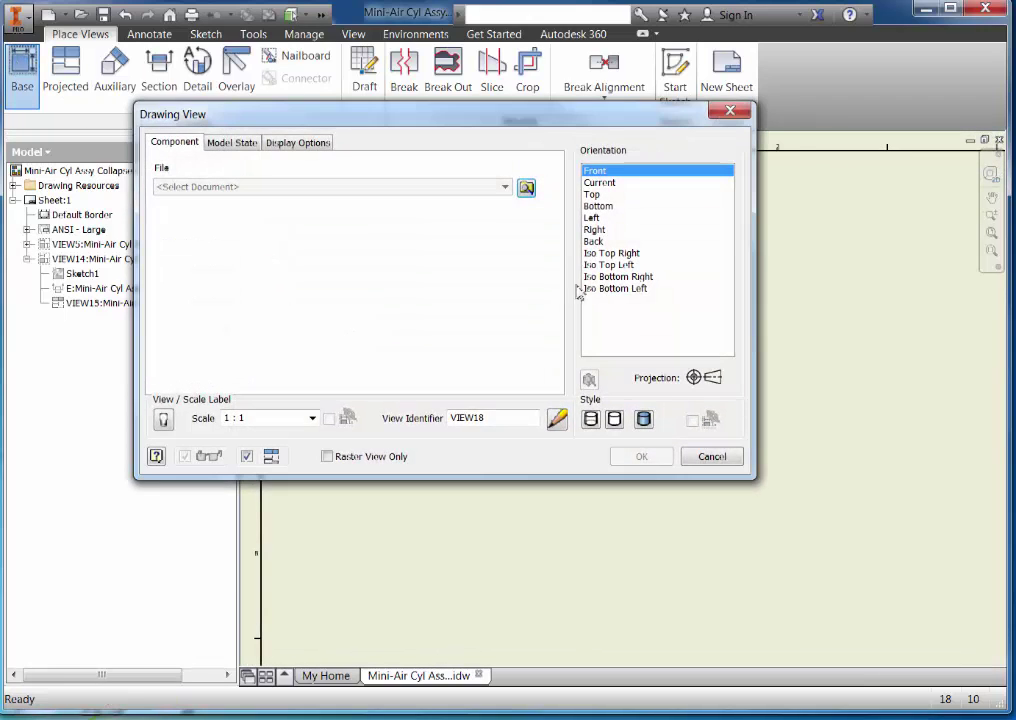
left_click(525, 189)
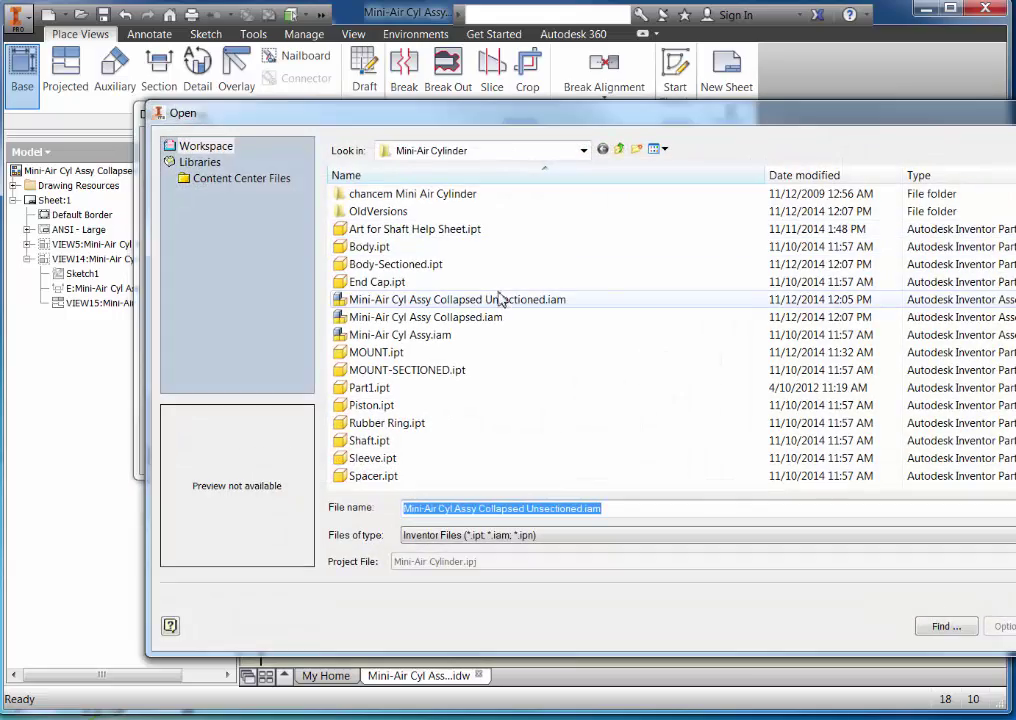
left_click(577, 304)
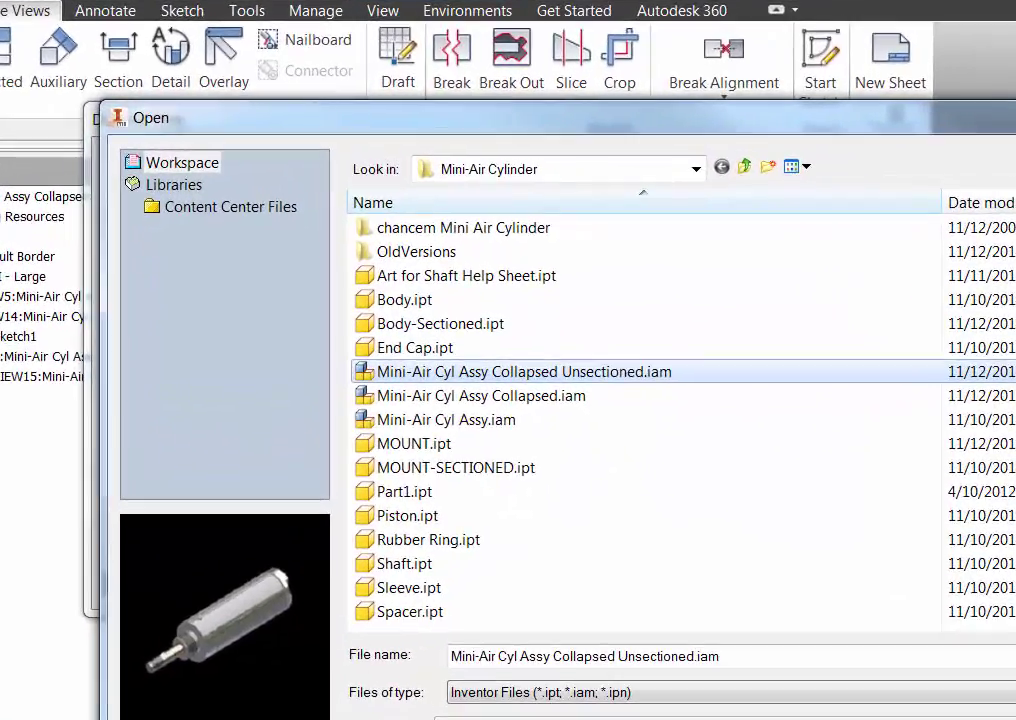
key("Return")
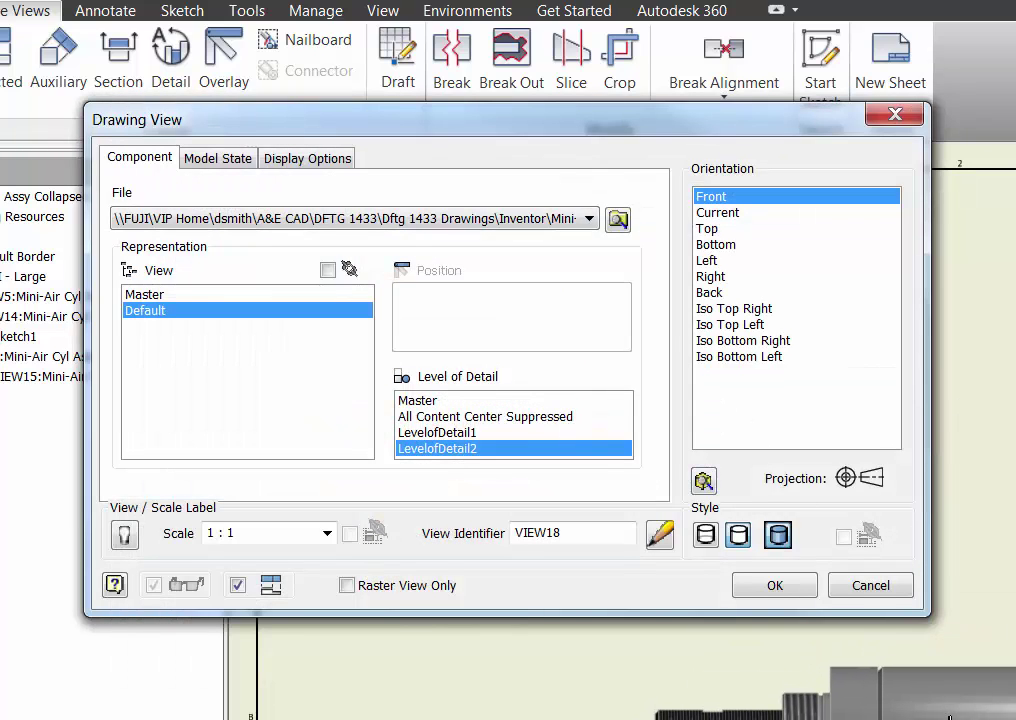
left_click(707, 262)
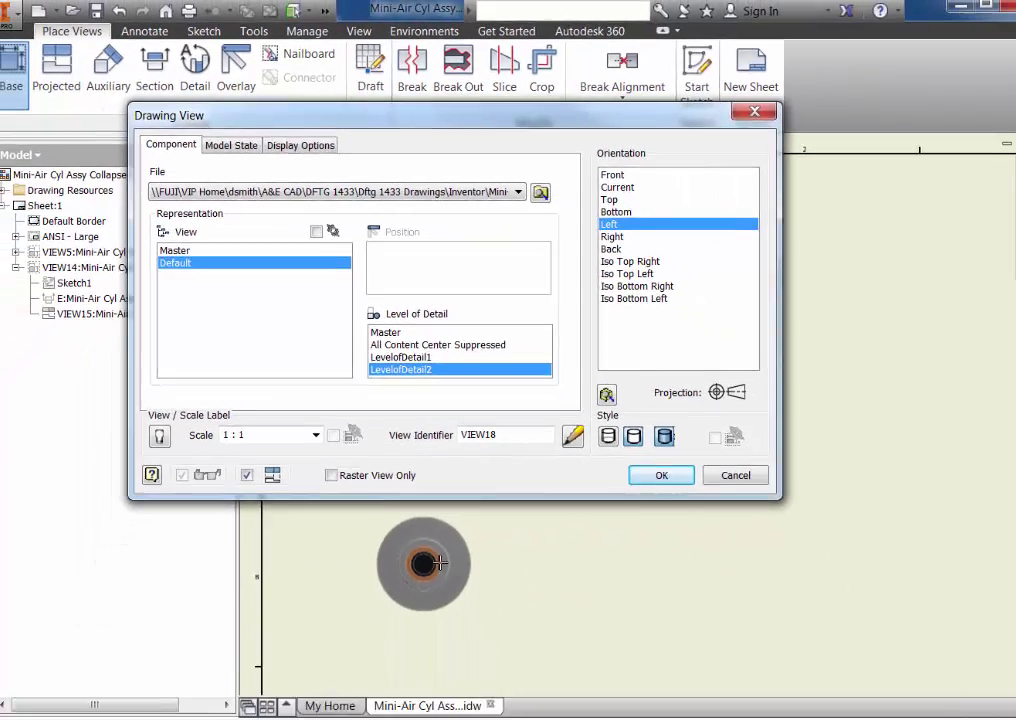
left_click(487, 700)
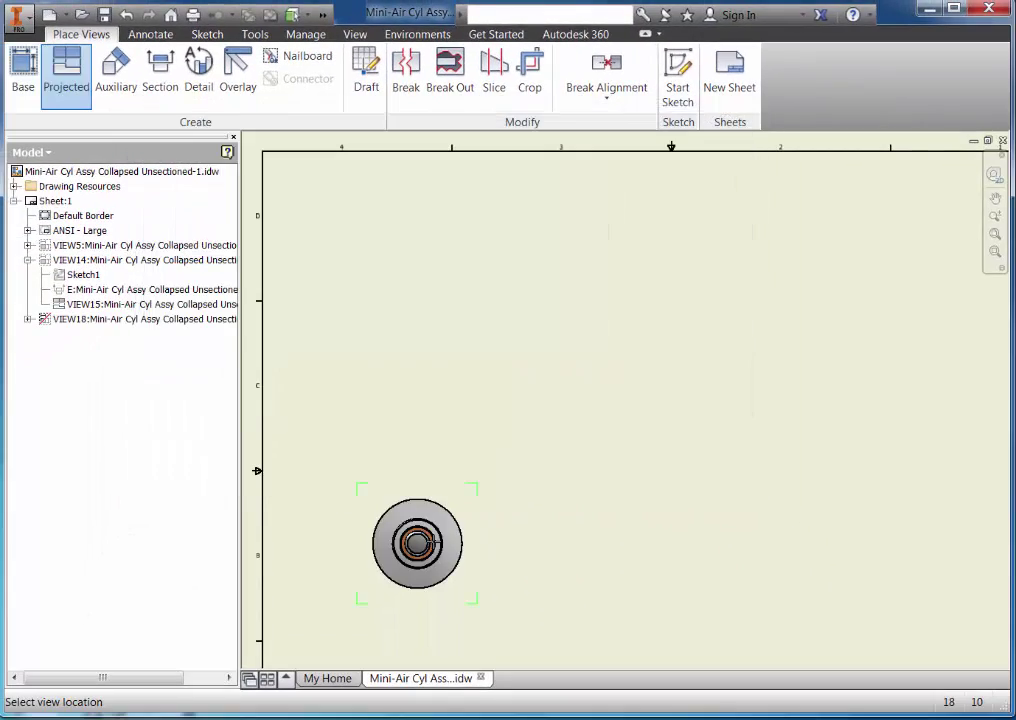
- End the Projected command and start the Section view tool
key("Escape")
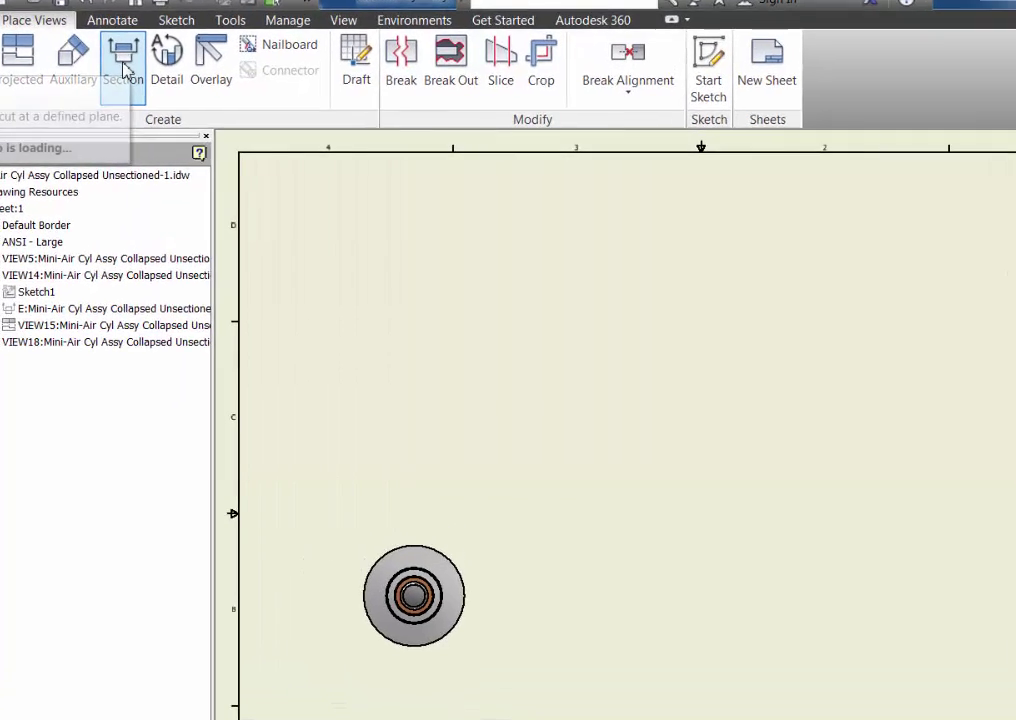
left_click(124, 66)
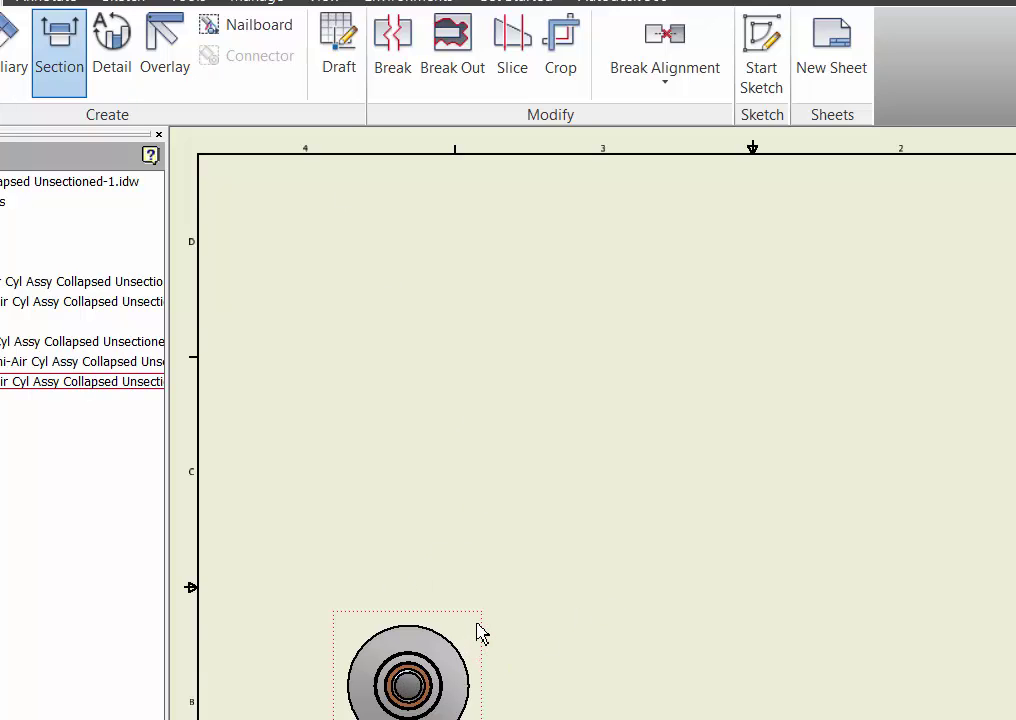
- Draw a section line on the end view from right of the part through its centre
left_click(478, 631)
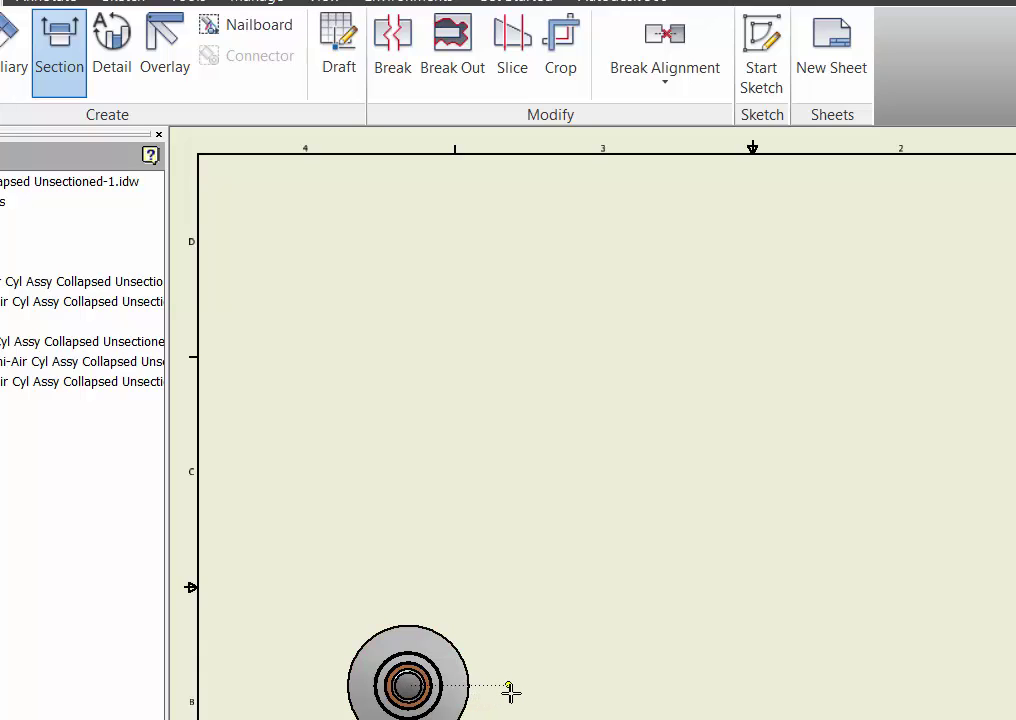
scroll(510, 692, "down", 3)
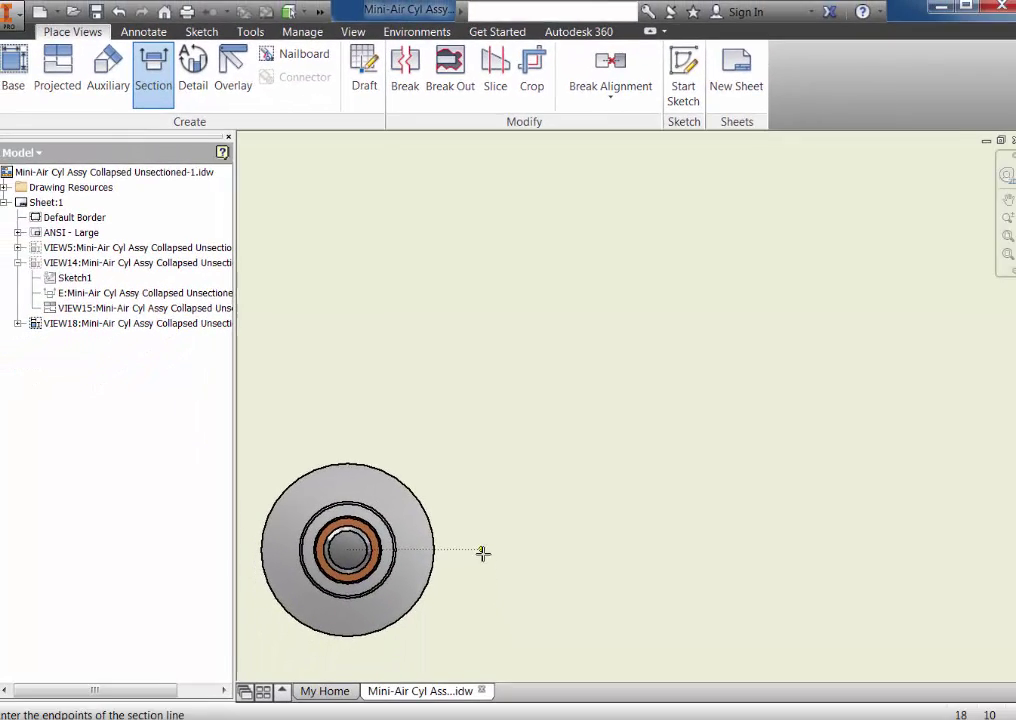
left_click(479, 540)
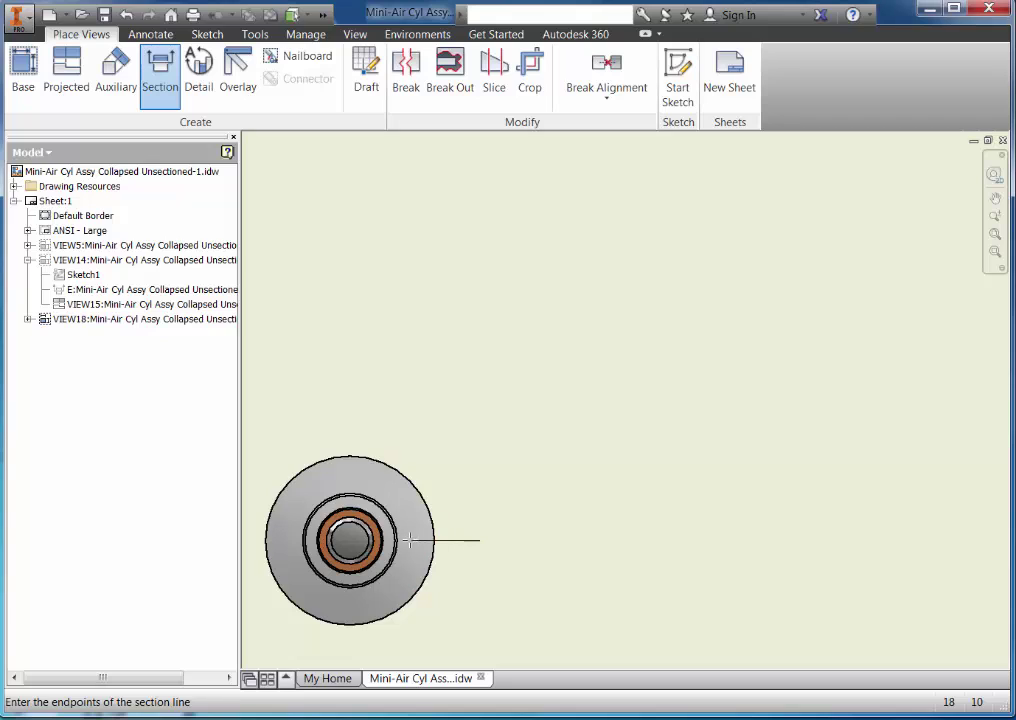
left_click(350, 540)
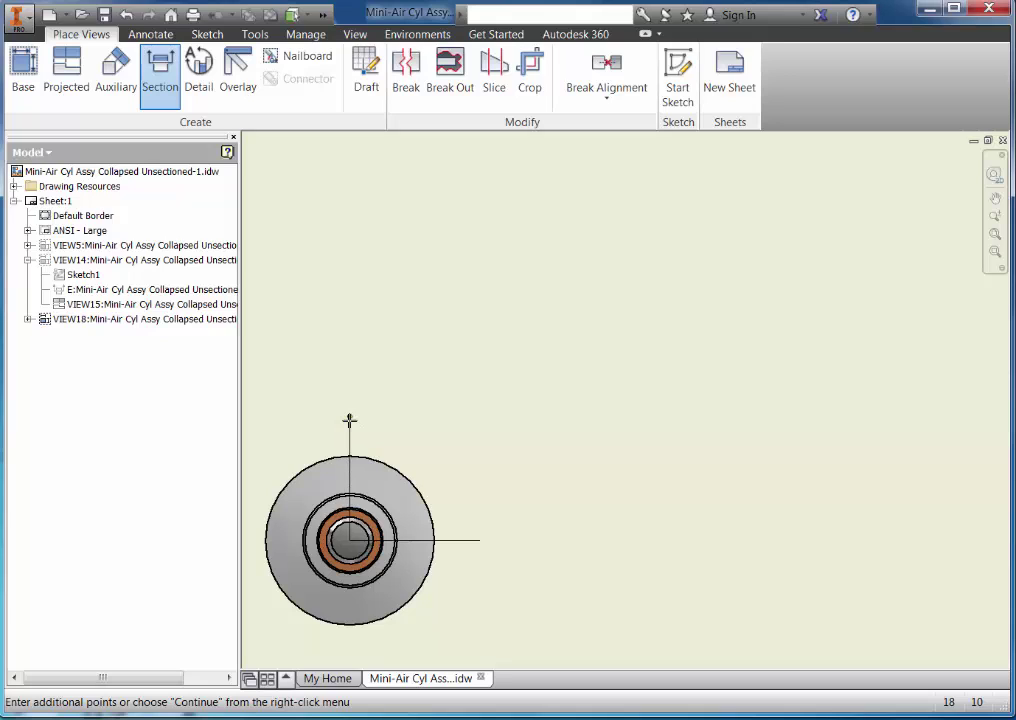
right_click(349, 419)
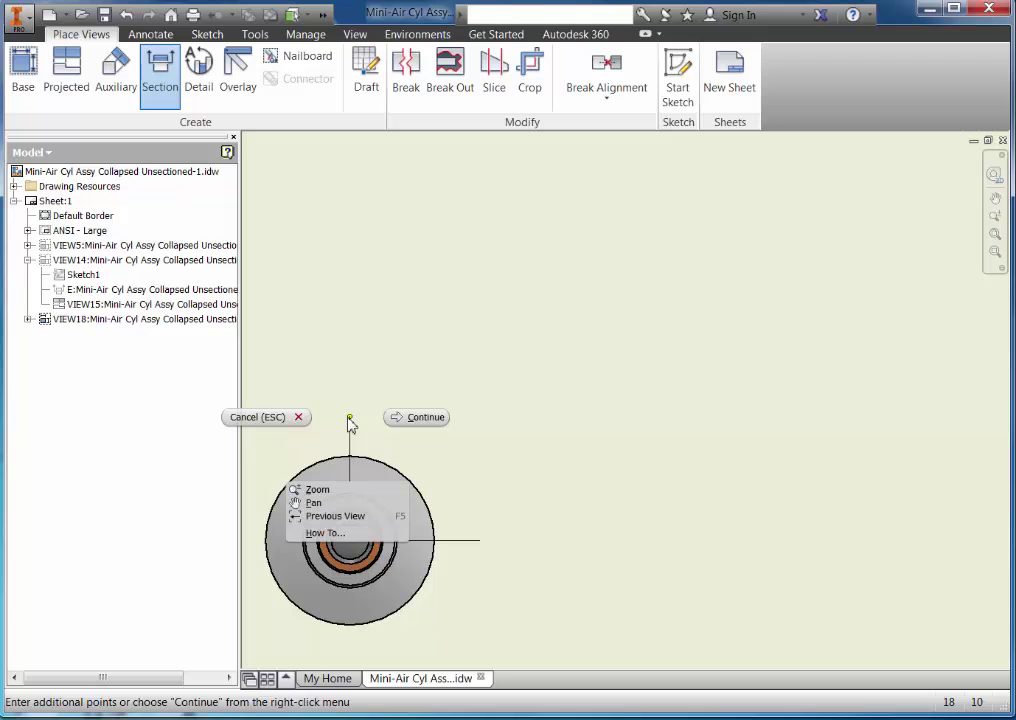
left_click(416, 417)
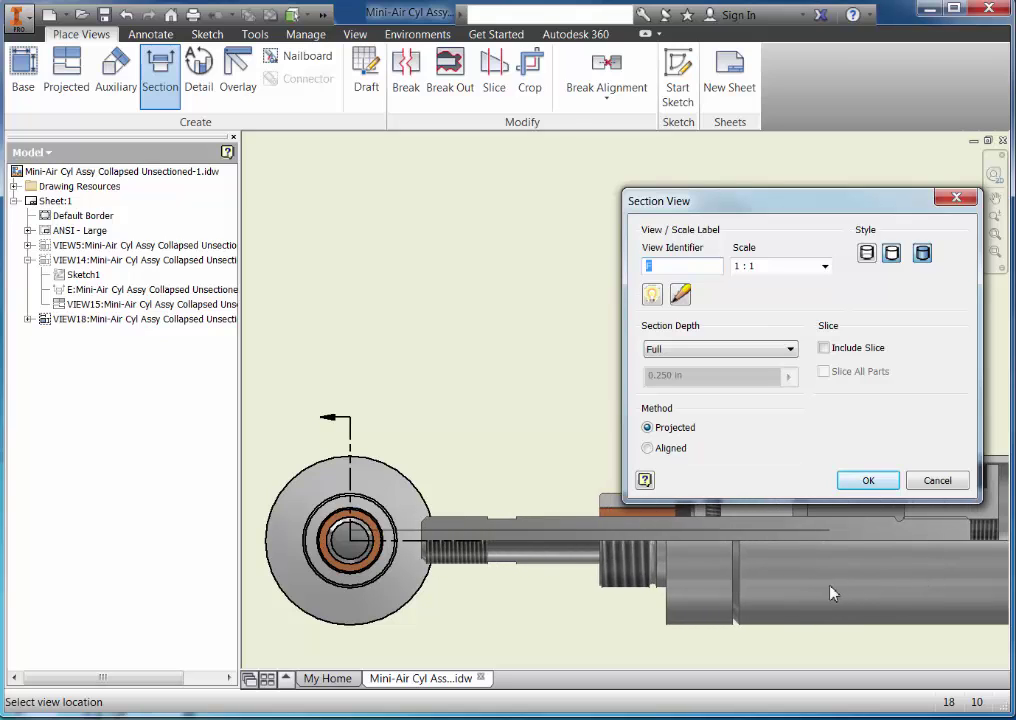
- Place SECTION F-F at 1:1 right of the end view and frame both views
left_click(930, 592)
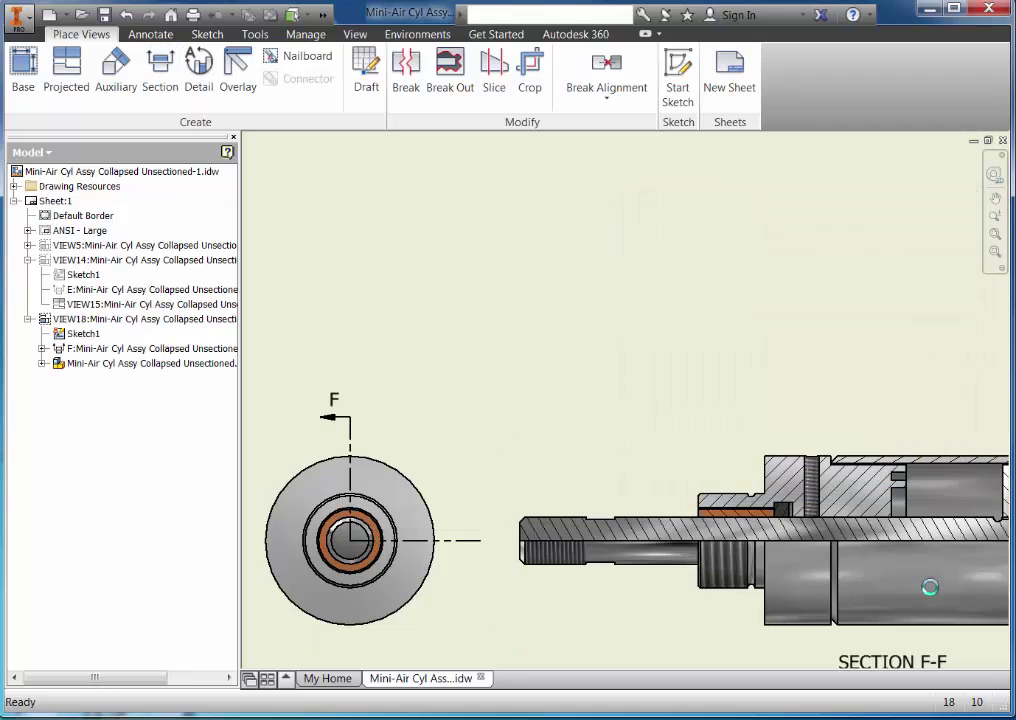
scroll(760, 356, "down", 3)
mouse_move(760, 356)
middle_mouse_down()
mouse_move(703, 401)
mouse_move(628, 408)
mouse_move(640, 437)
middle_mouse_up()
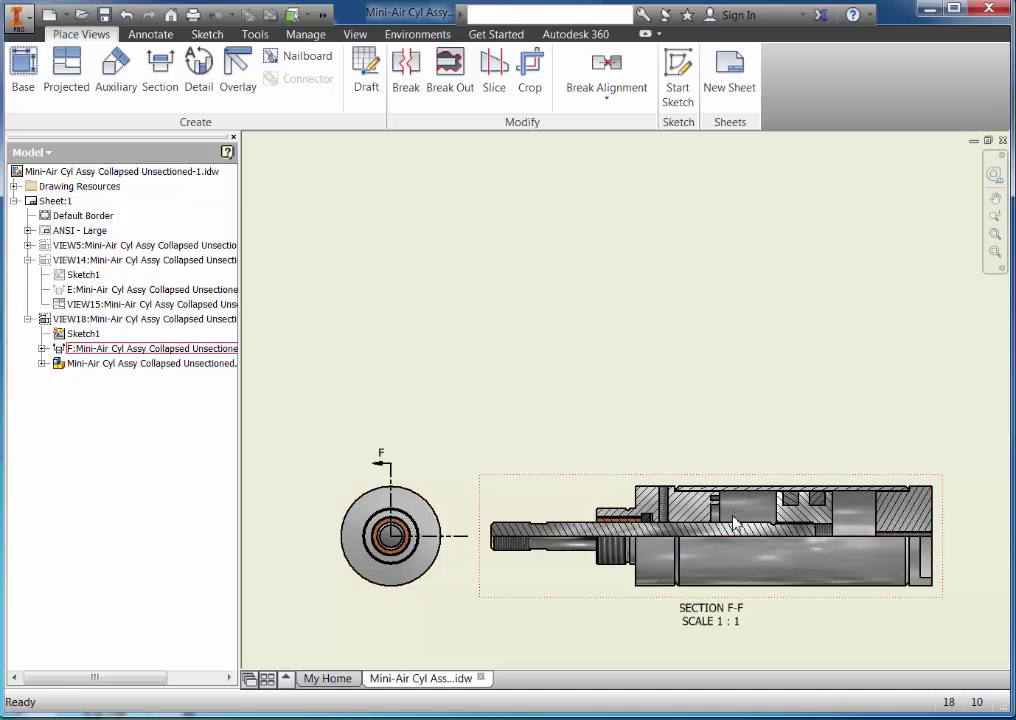
middle_click_drag(743, 429, 746, 447)
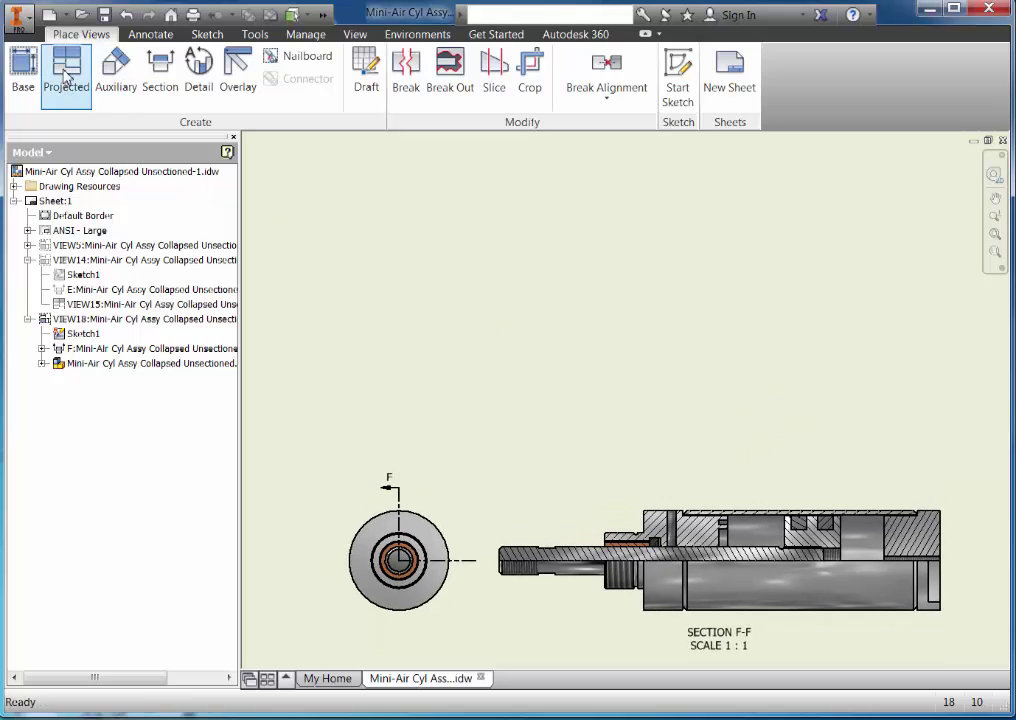
left_click(66, 72)
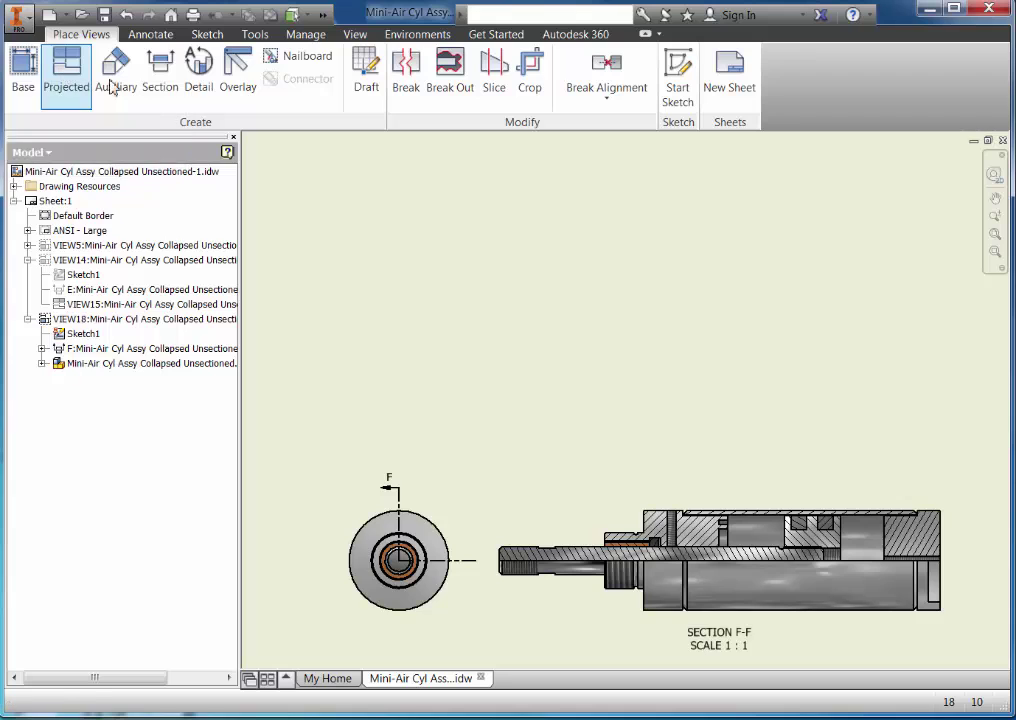
- Project an isometric view from SECTION F-F, placed above the end and section views
left_click(592, 523)
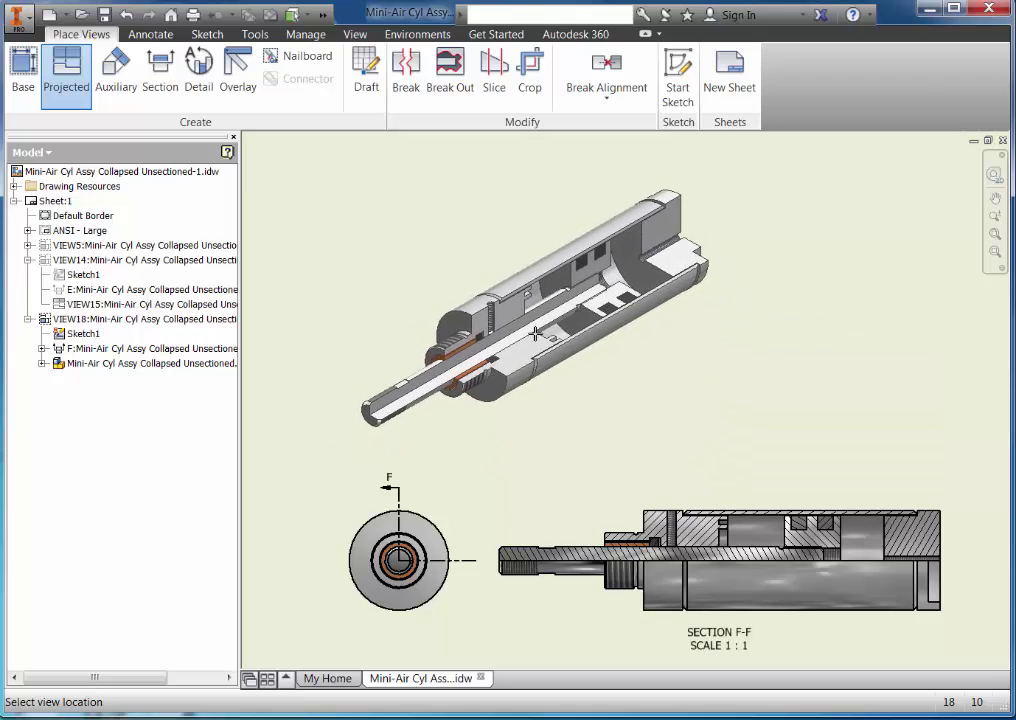
left_click(536, 333)
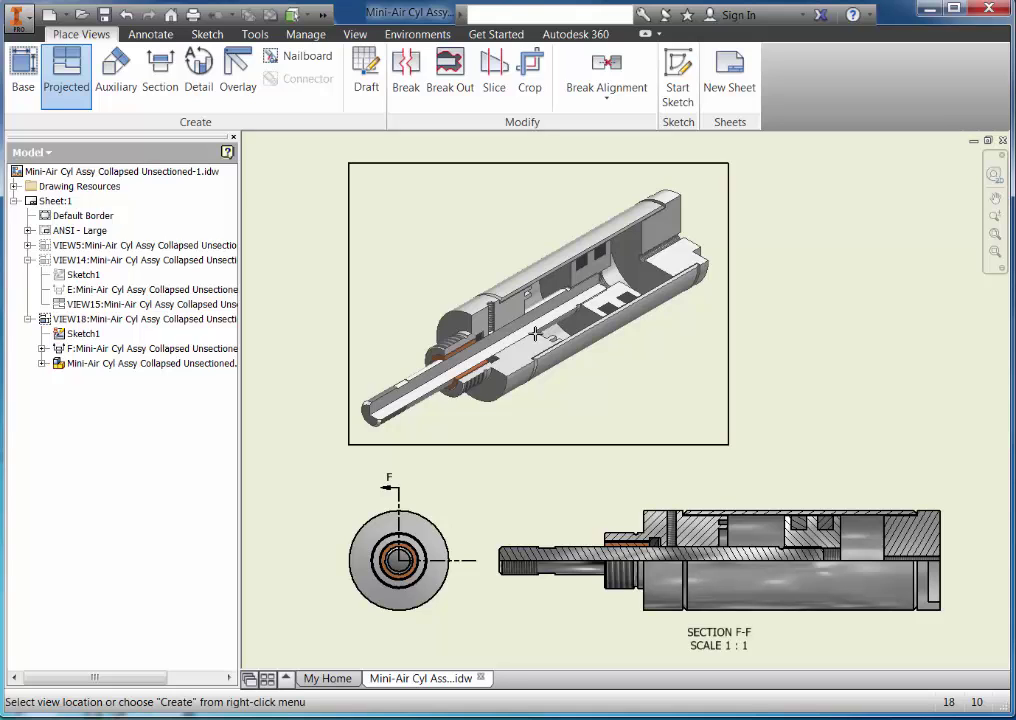
right_click(536, 334)
left_click(600, 338)
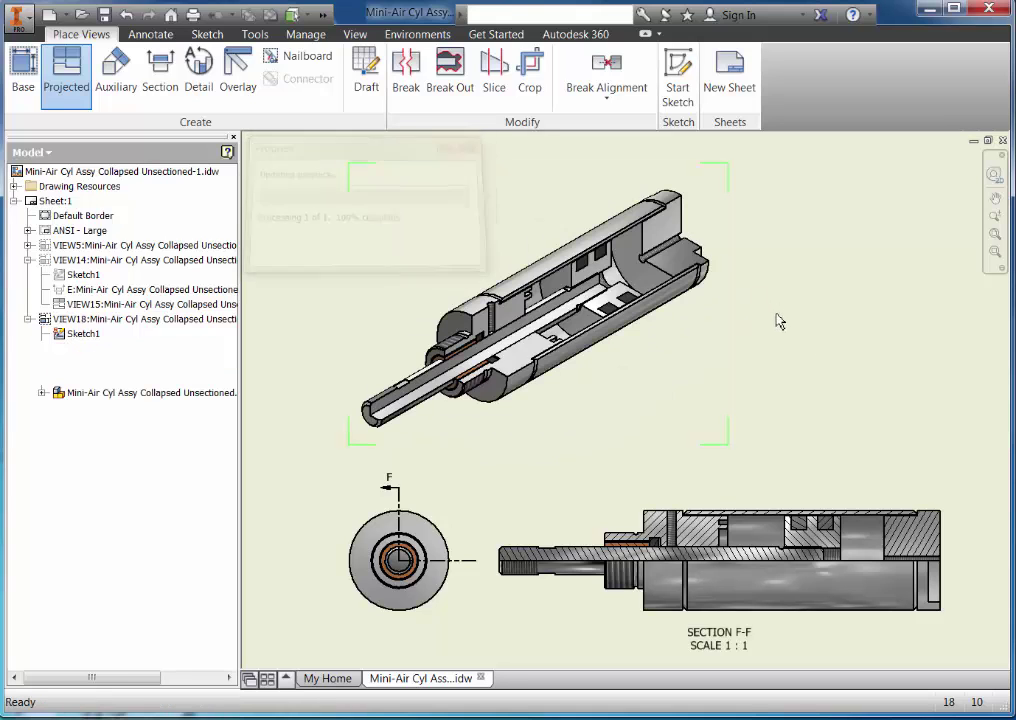
- Zoom and pan until the whole sectioned isometric VIEW19 is visible
scroll(512, 360, "up", 5)
scroll(512, 360, "down", 5)
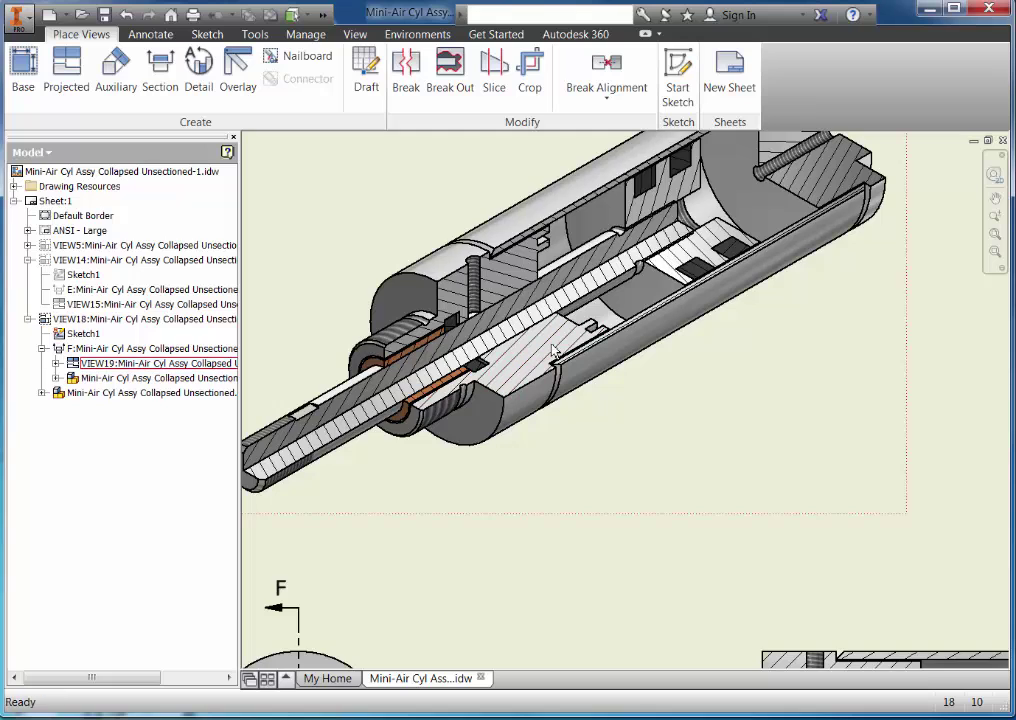
scroll(553, 372, "up", 3)
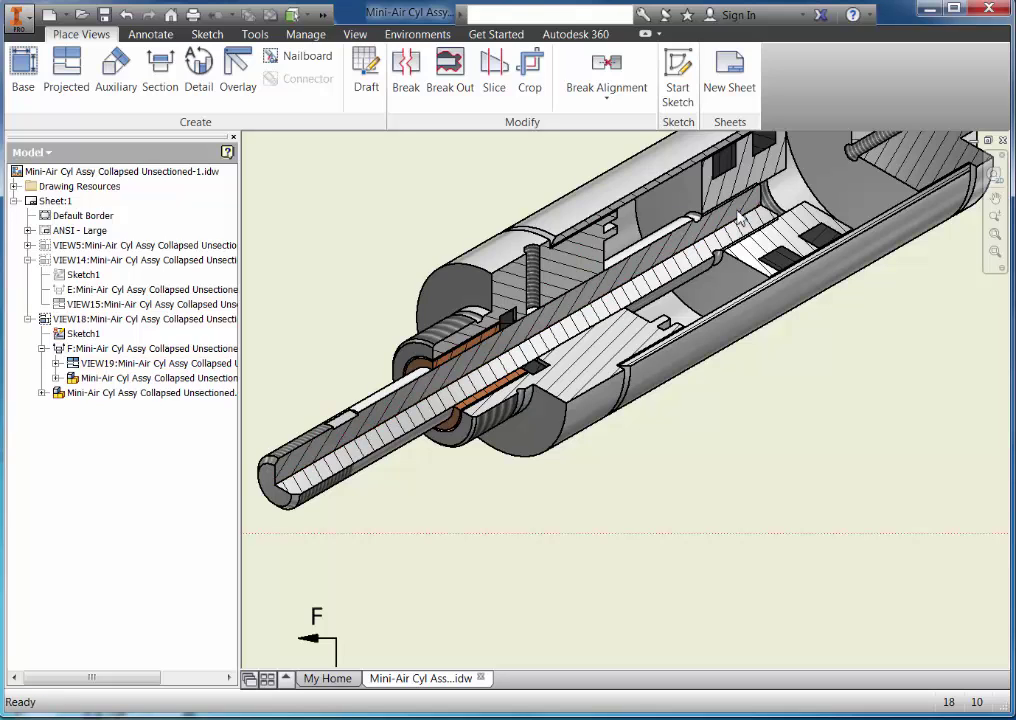
middle_click_drag(858, 197, 893, 317)
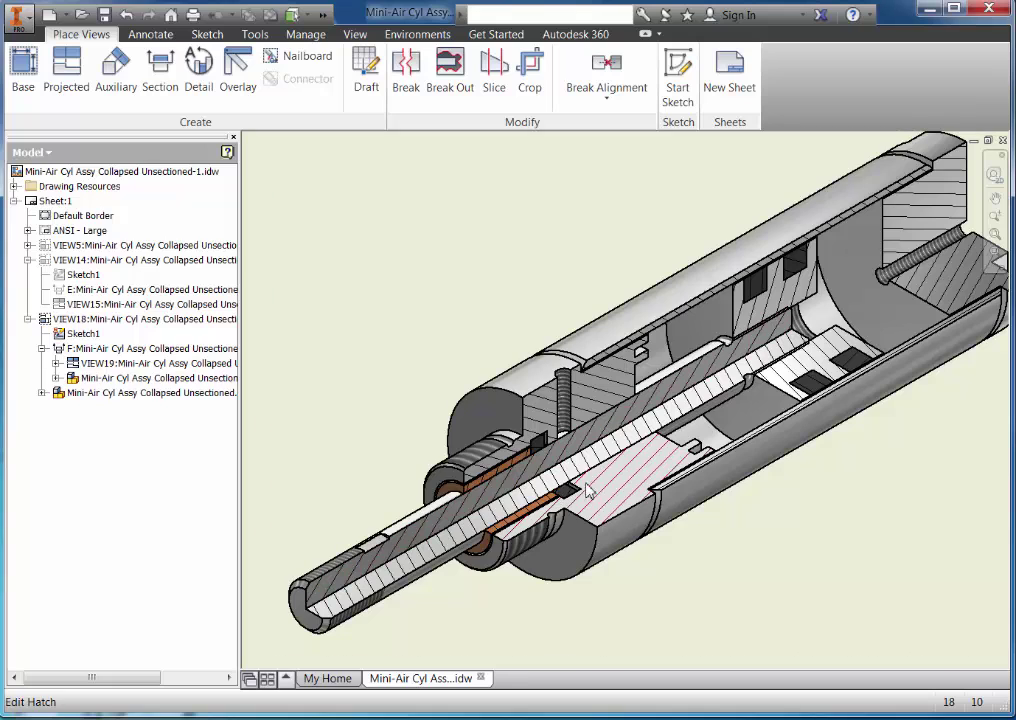
scroll(607, 405, "down", 3)
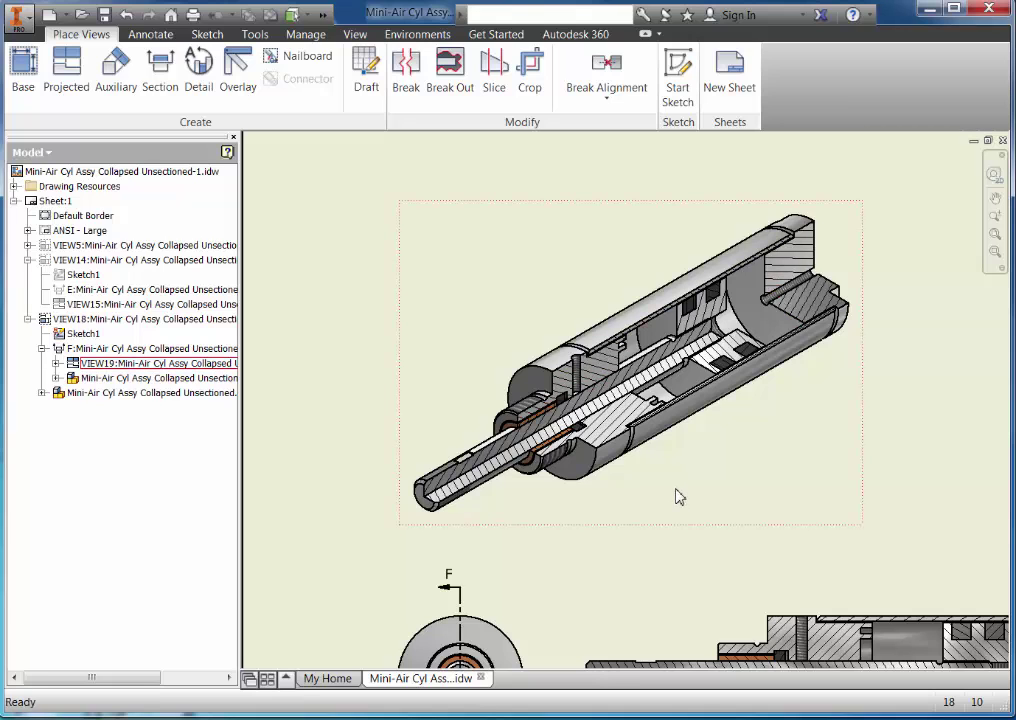
- Pan the sheet so the end view and SECTION F-F appear fully below the isometric
mouse_move(684, 488)
middle_mouse_down()
mouse_move(655, 435)
mouse_move(601, 379)
middle_mouse_up()
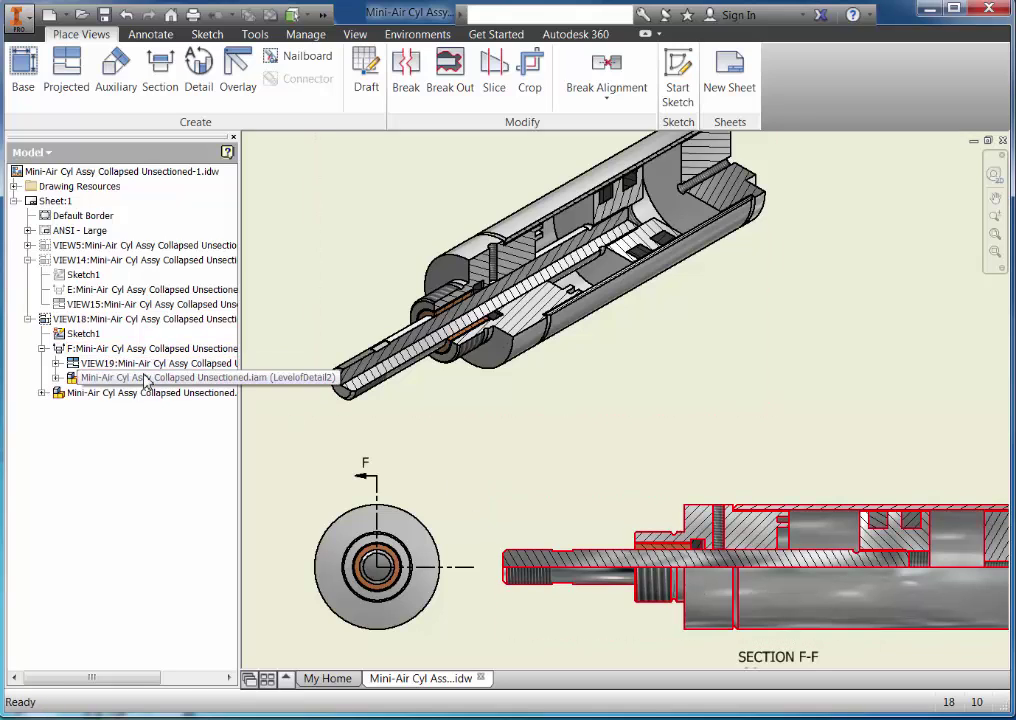
- Set Shaft:1's Section Participation to None so the piston rod shows uncut
left_click(56, 378)
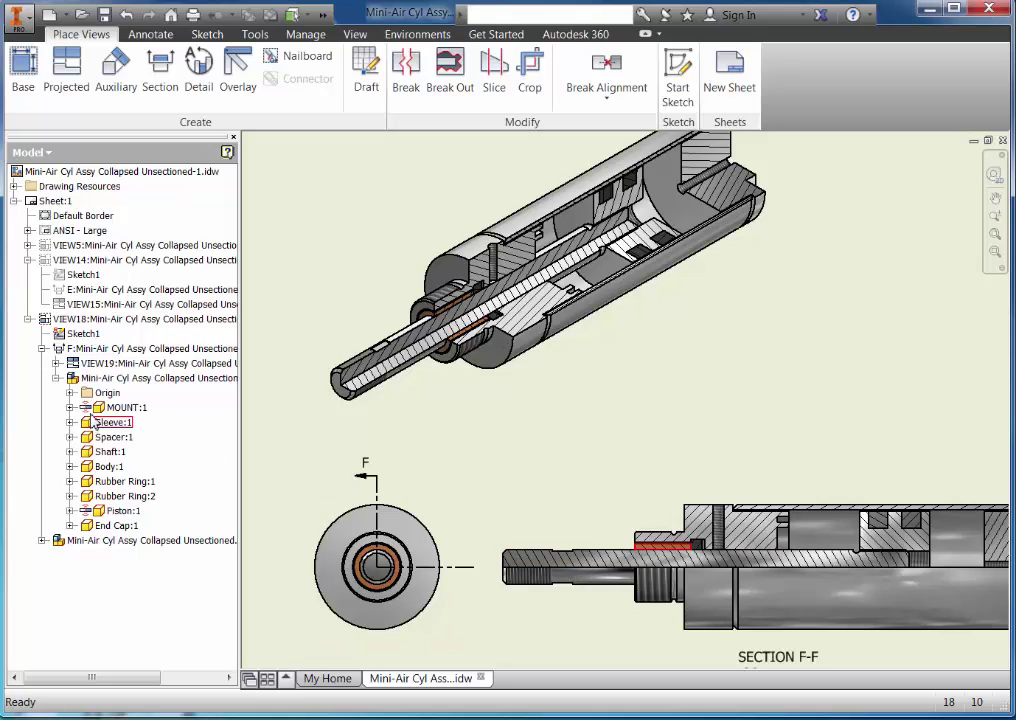
right_click(115, 458)
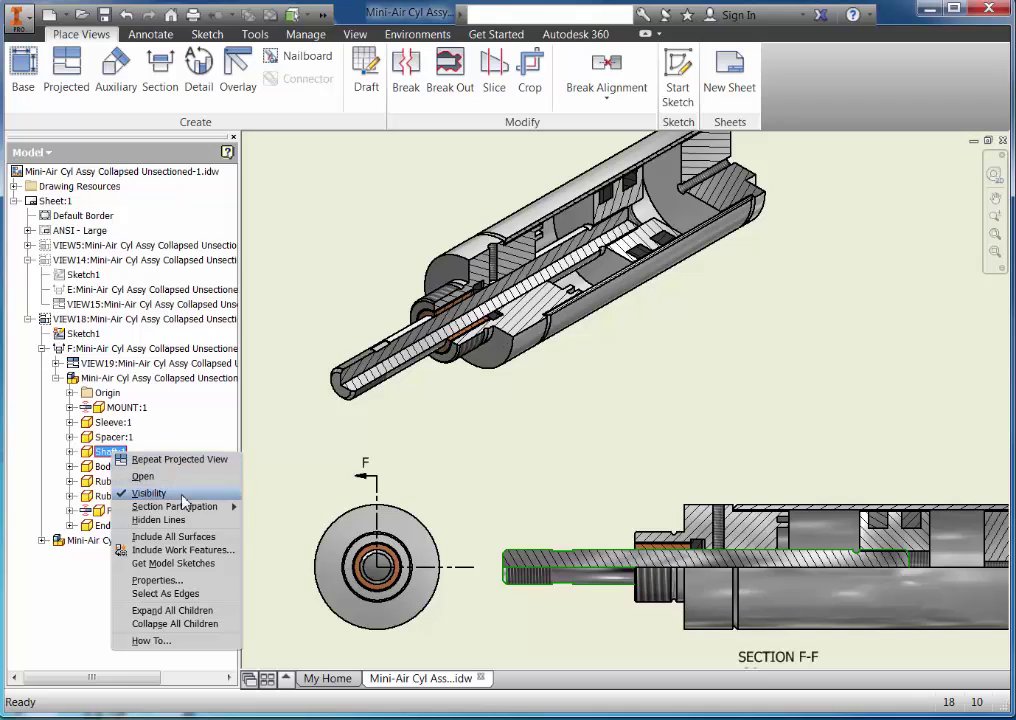
mouse_move(191, 511)
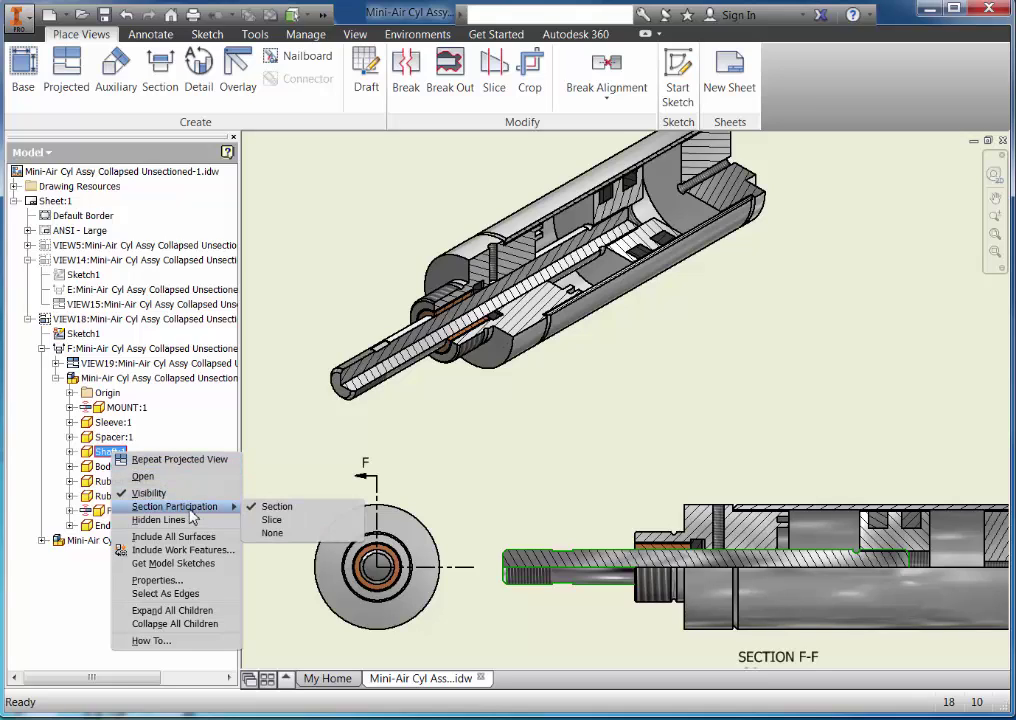
left_click(273, 534)
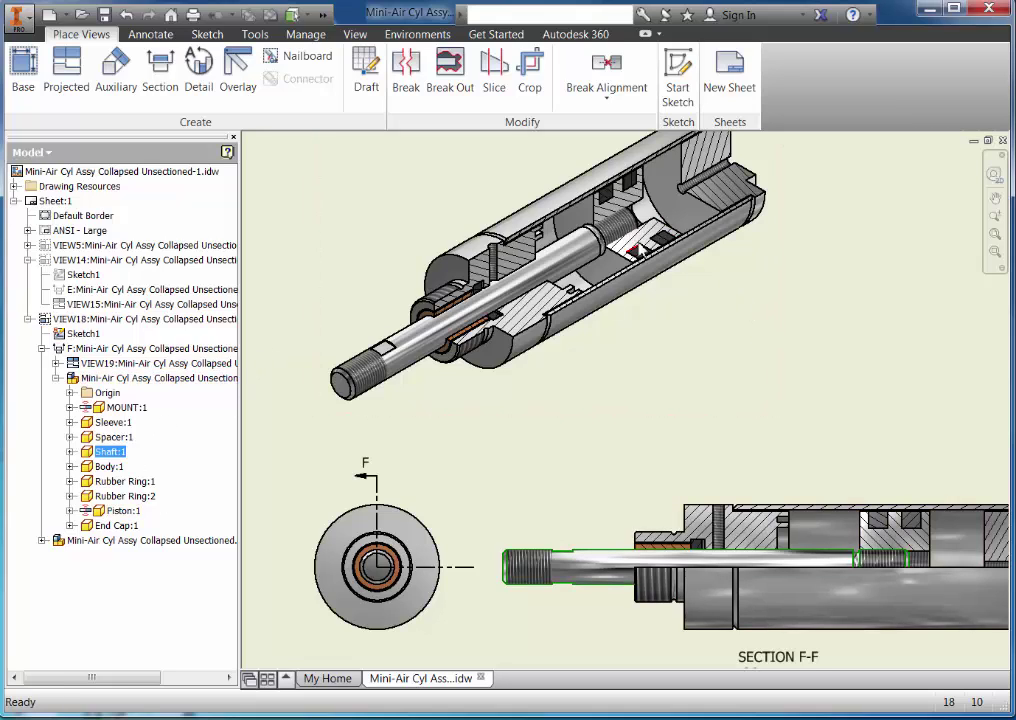
- Set Section Participation to None for Piston:1, Rubber Ring:1 and Rubber Ring:2
right_click(125, 512)
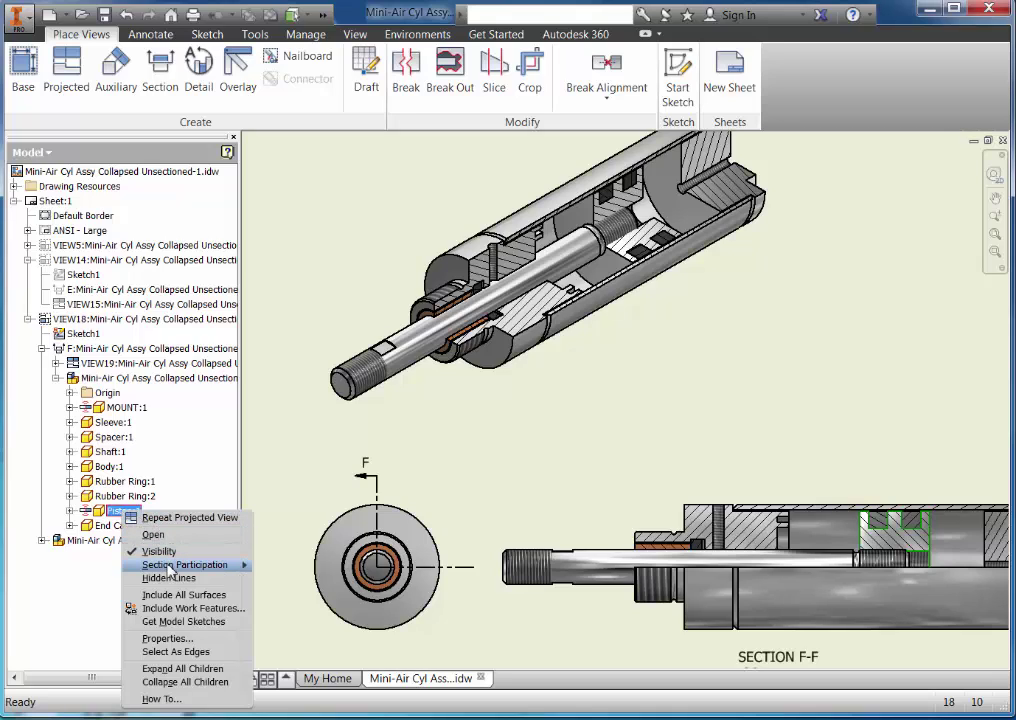
mouse_move(246, 566)
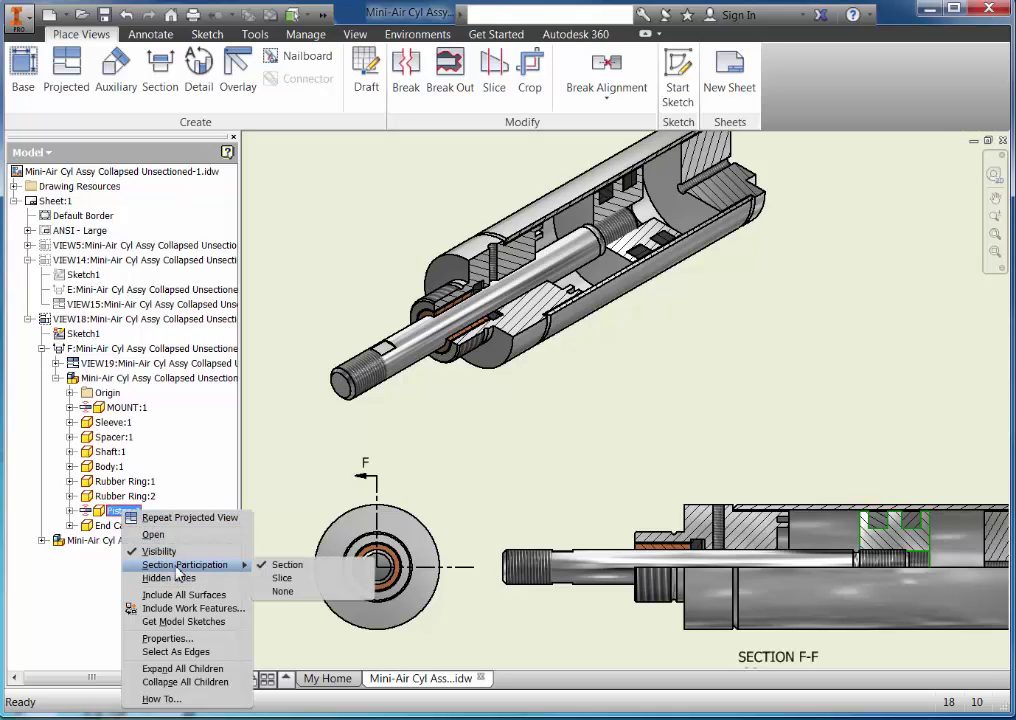
left_click(283, 591)
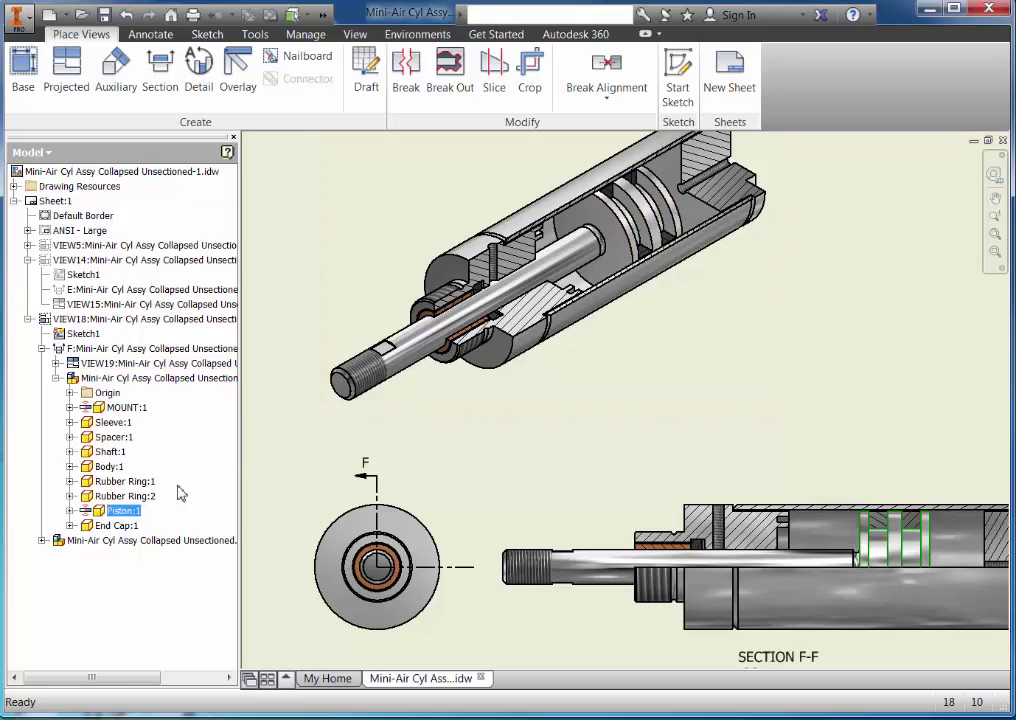
right_click(128, 484)
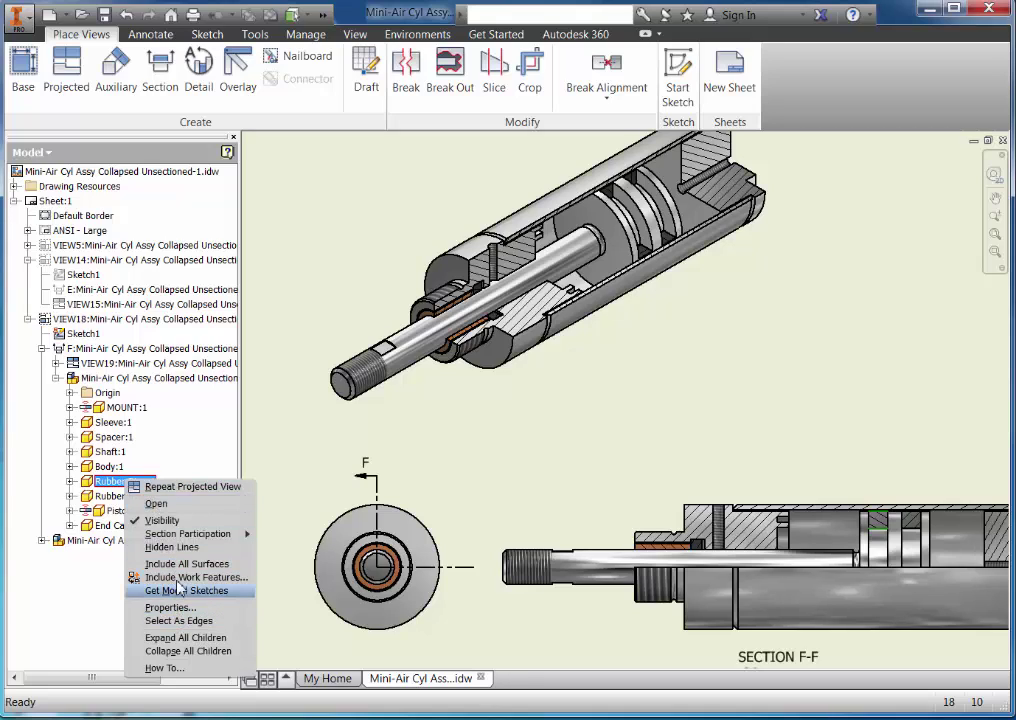
mouse_move(200, 534)
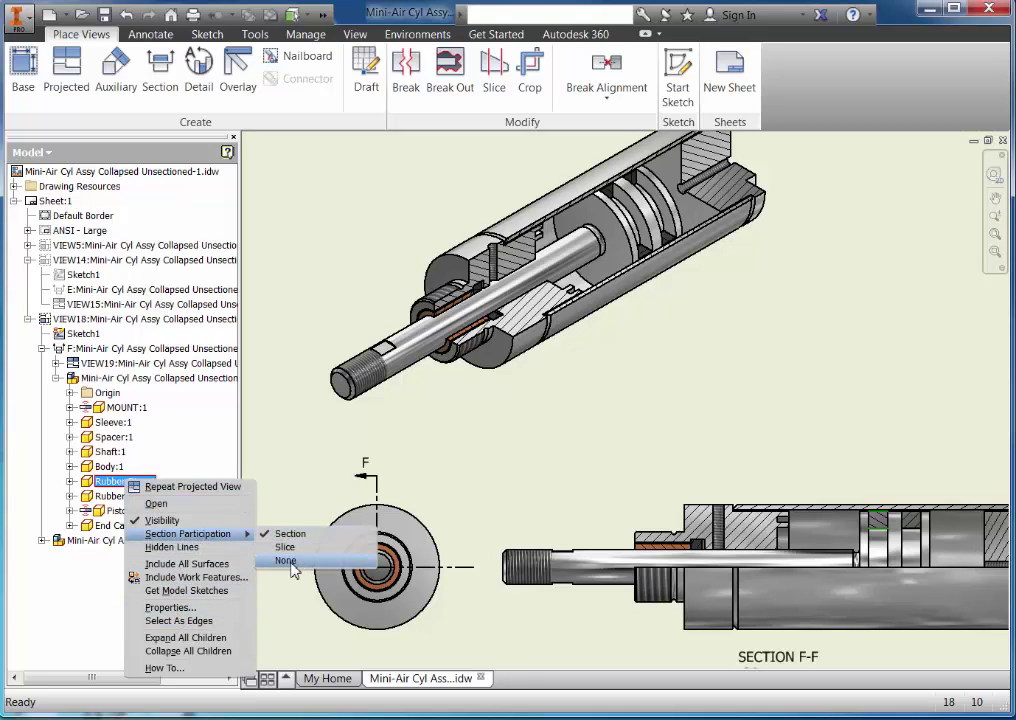
left_click(290, 560)
right_click(150, 497)
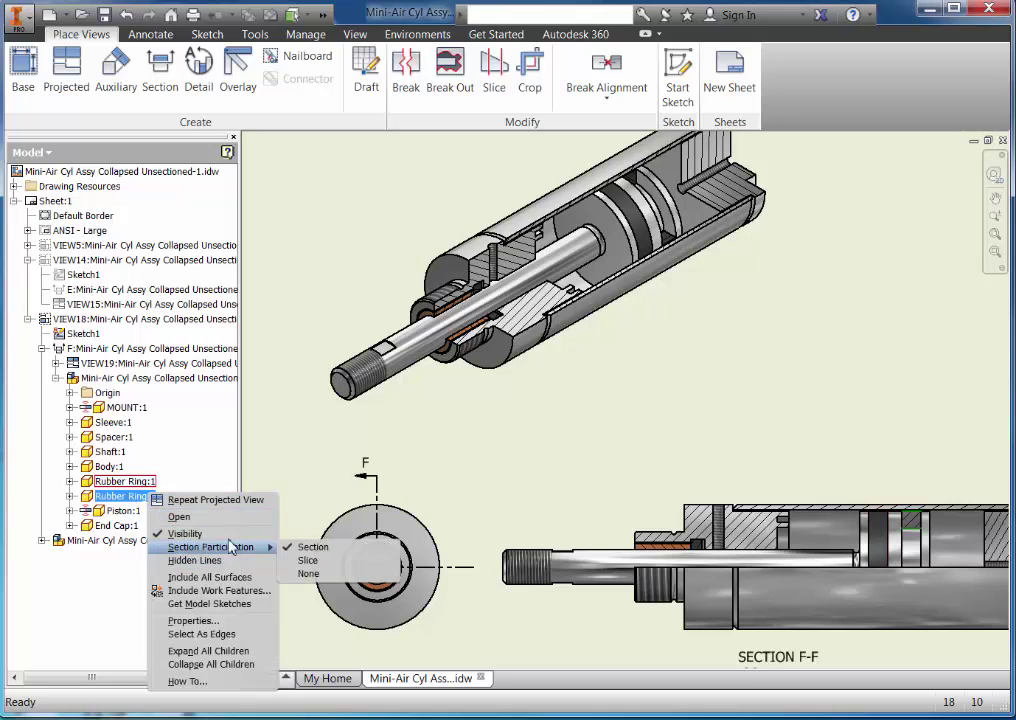
mouse_move(268, 547)
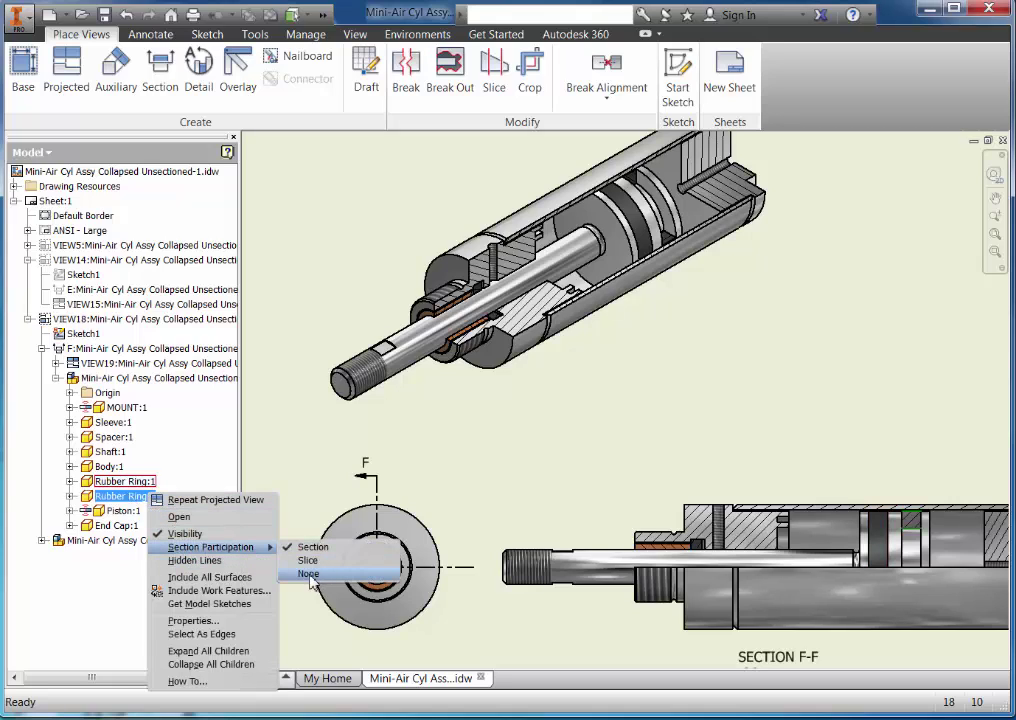
left_click(318, 572)
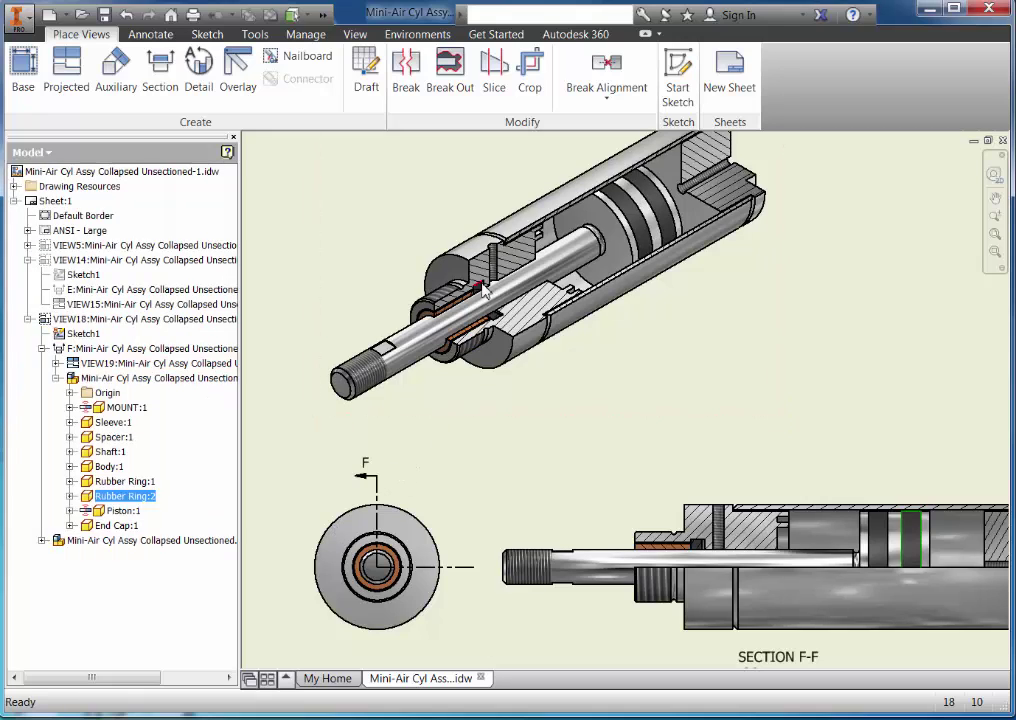
- Set Section Participation to None for Sleeve:1 and Spacer:1 so both appear uncut in VIEW19
right_click(114, 428)
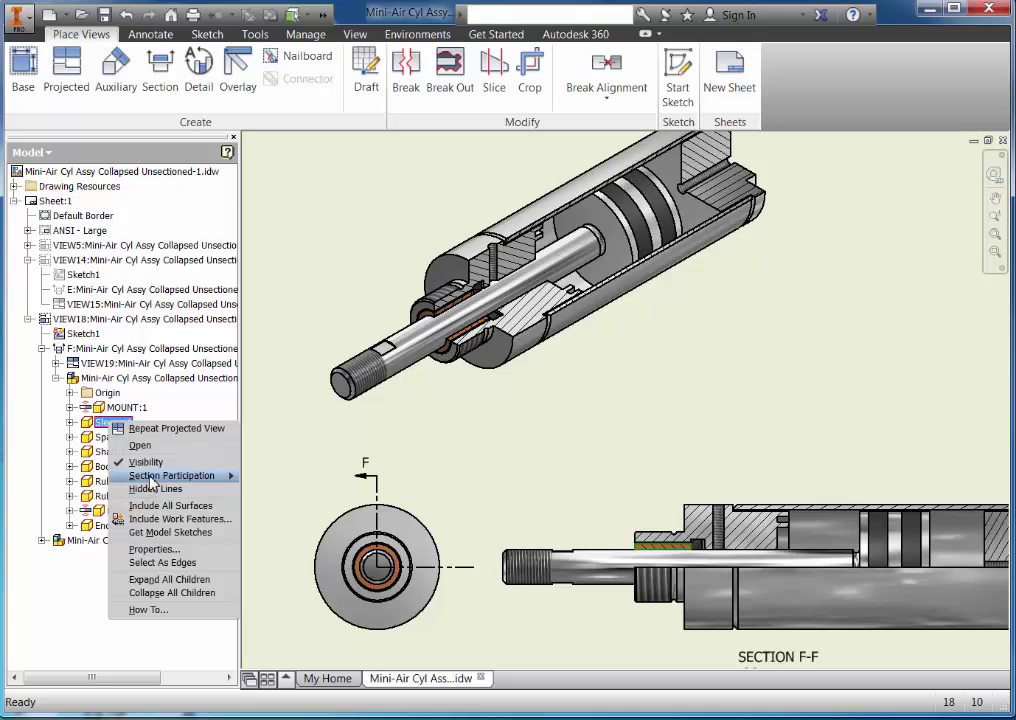
mouse_move(150, 478)
left_click(266, 502)
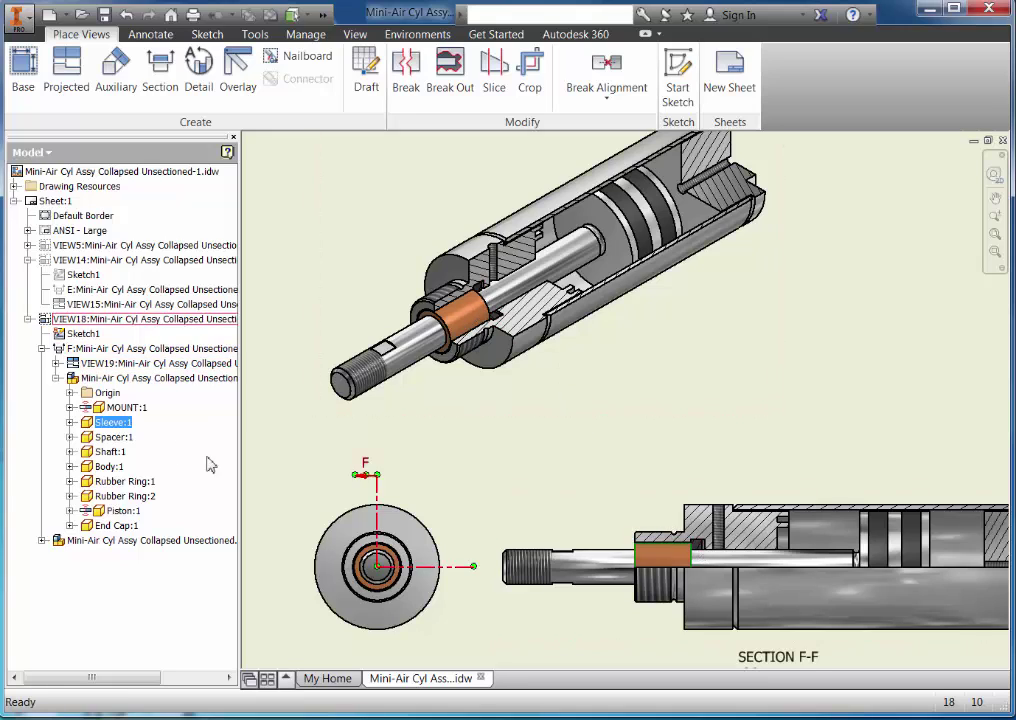
right_click(112, 442)
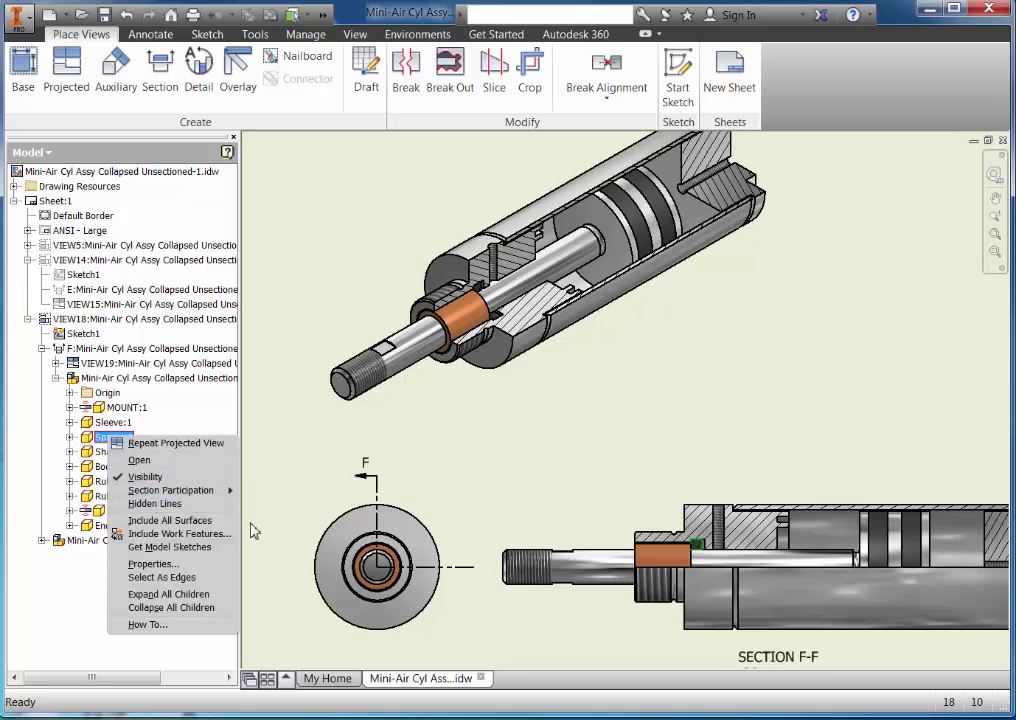
mouse_move(223, 492)
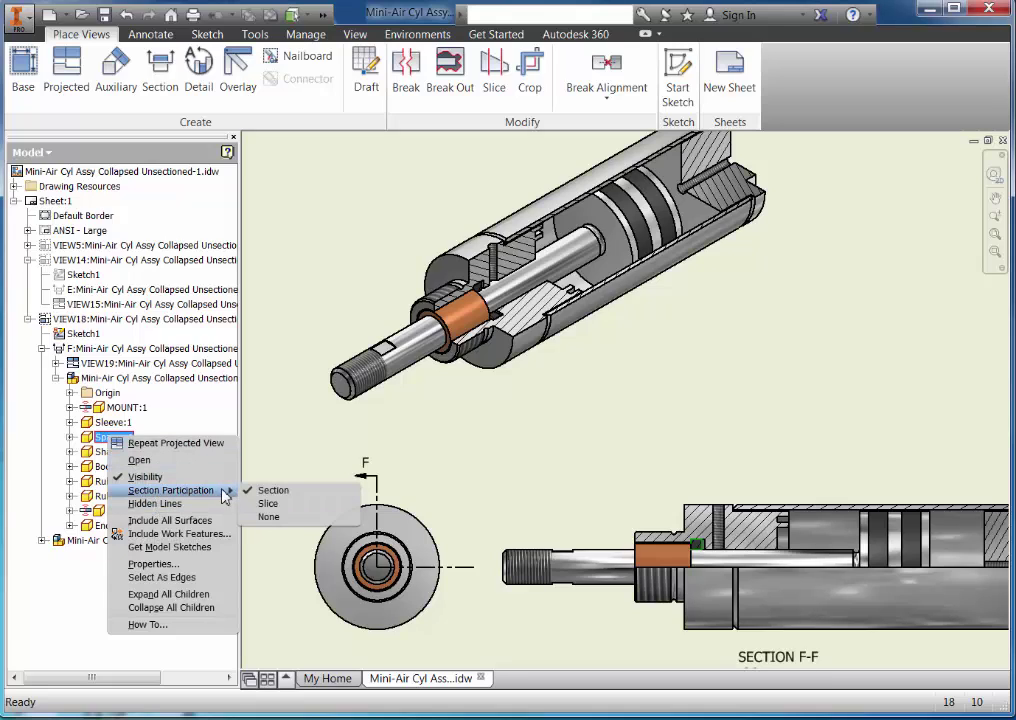
left_click(268, 517)
mouse_move(741, 366)
middle_mouse_down()
mouse_move(753, 374)
mouse_move(760, 452)
middle_mouse_up()
- Zoom and pan out to show the end view, Section F-F and VIEW19, then select Section F-F
scroll(620, 355, "up", 3)
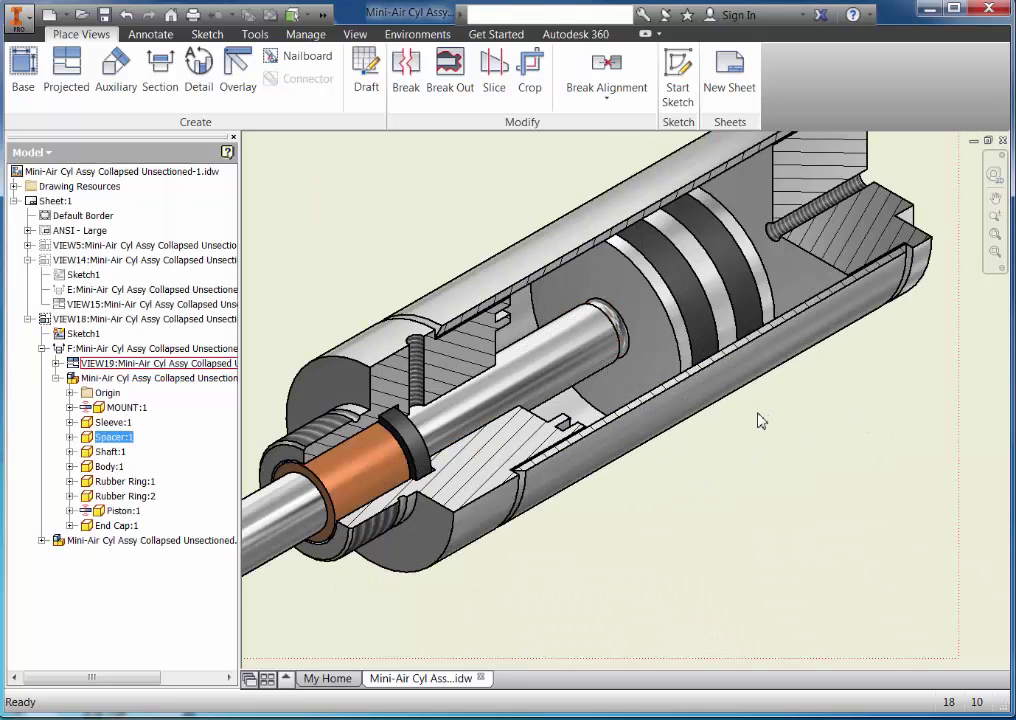
scroll(757, 420, "down", 3)
mouse_move(763, 459)
middle_mouse_down()
mouse_move(744, 393)
mouse_move(751, 408)
middle_mouse_up()
mouse_move(740, 492)
middle_mouse_down()
mouse_move(685, 329)
mouse_move(626, 404)
mouse_move(592, 393)
middle_mouse_up()
scroll(660, 432, "down", 2)
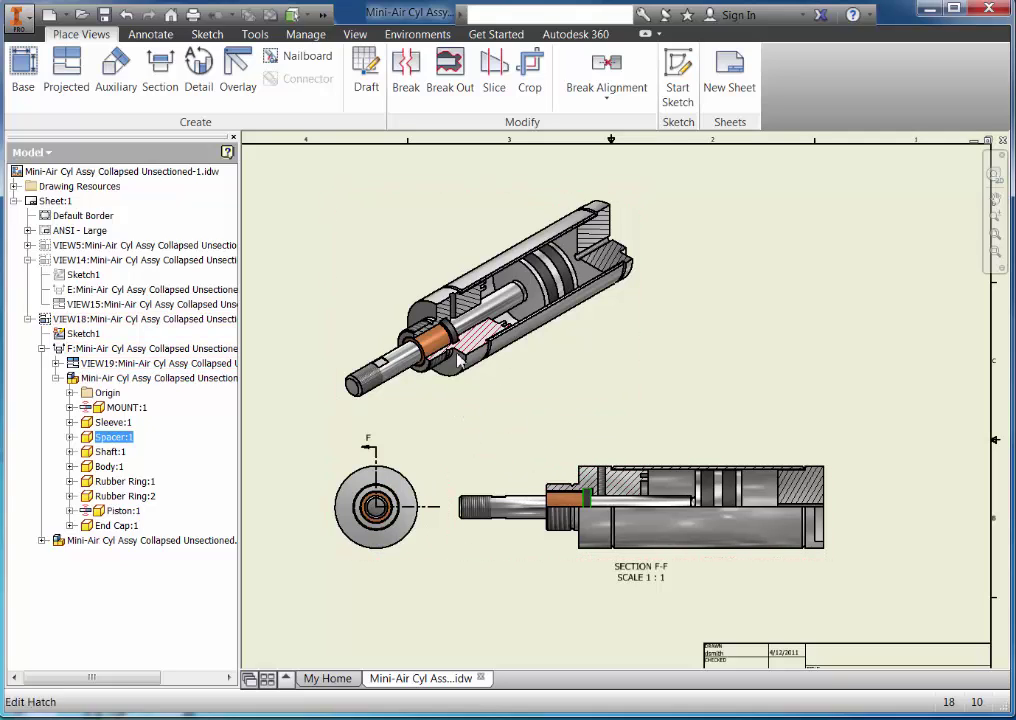
left_click(495, 476)
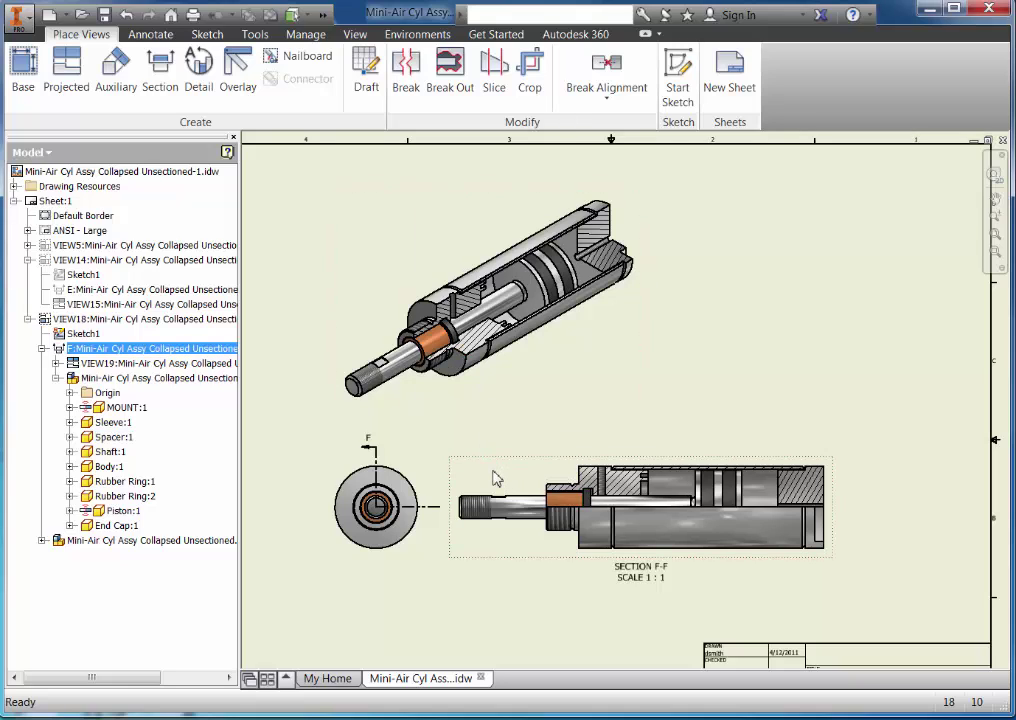
- Suppress section view F-F and the small circular end view
right_click(494, 474)
left_click(458, 323)
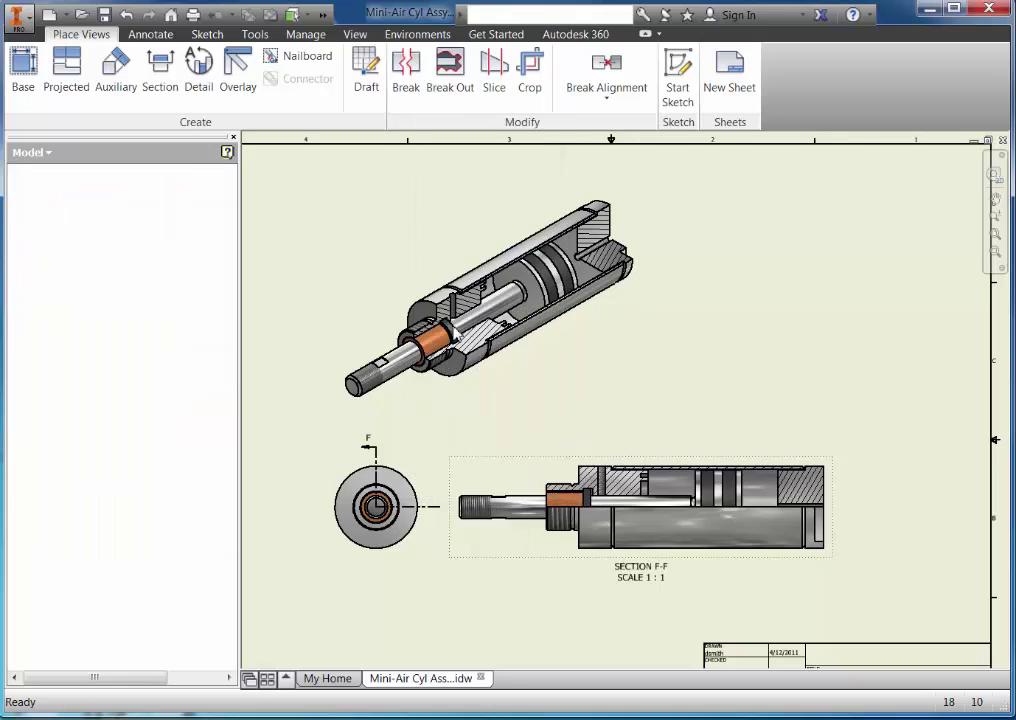
left_click(414, 478)
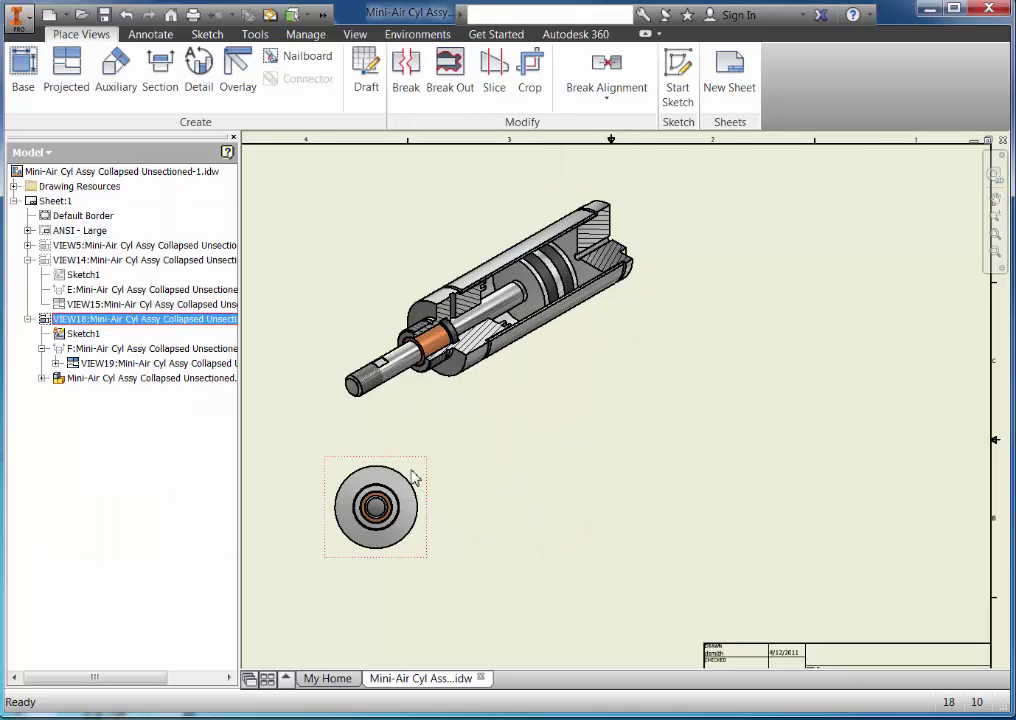
right_click(414, 478)
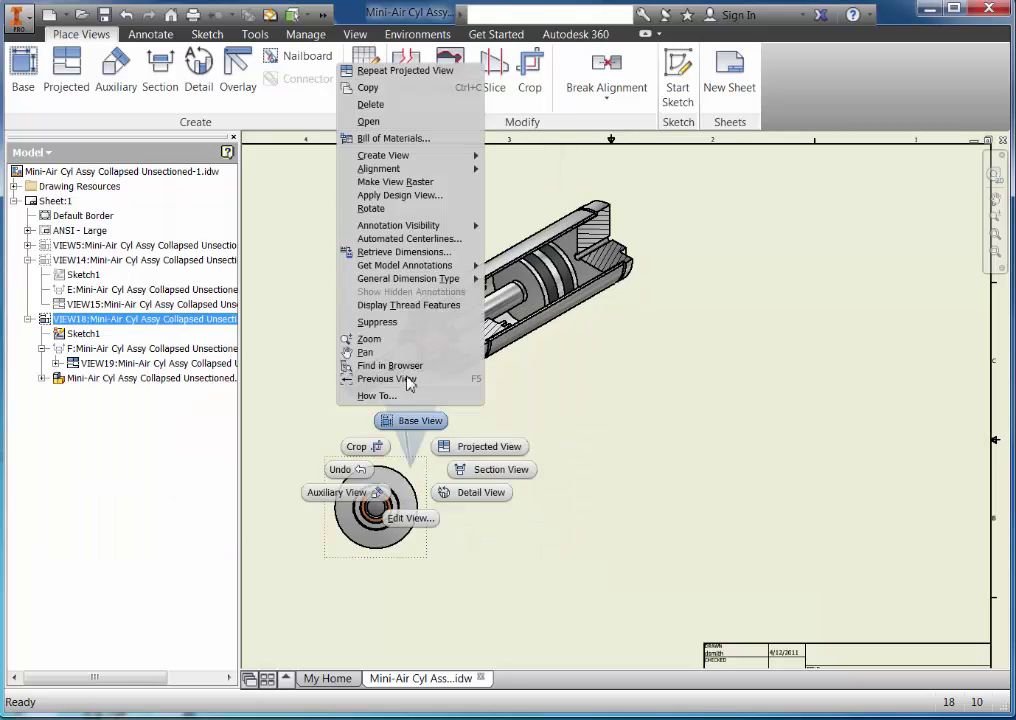
left_click(403, 323)
- Move the isometric VIEW19 lower on the sheet and zoom in on it
left_click_drag(591, 416, 476, 390)
middle_click_drag(608, 472, 708, 426)
scroll(588, 333, "up", 5)
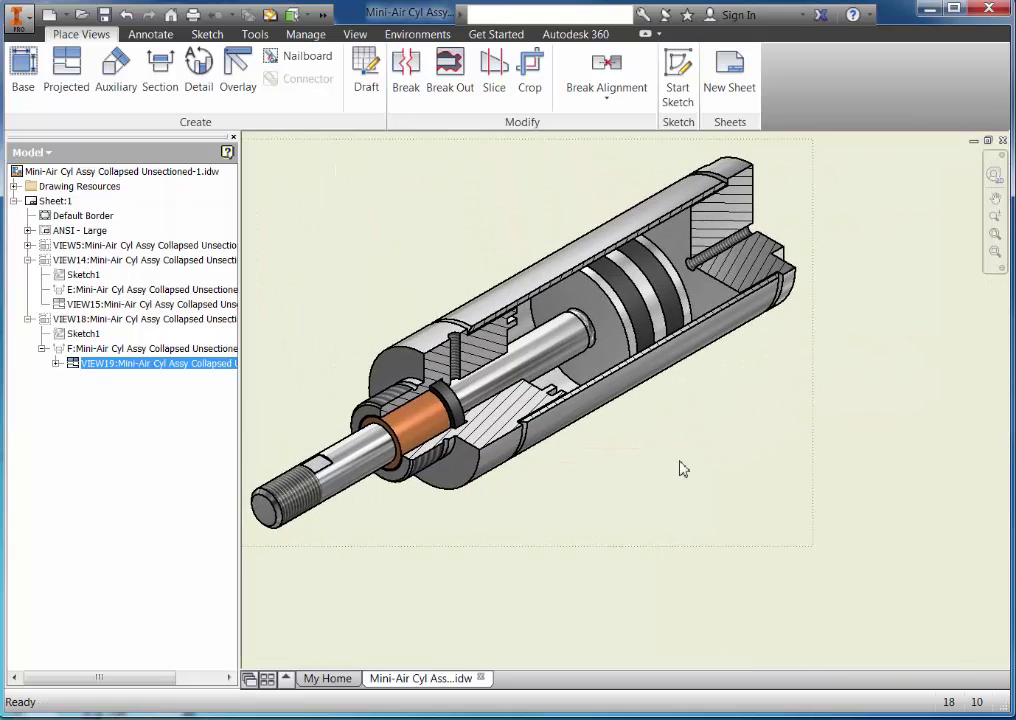